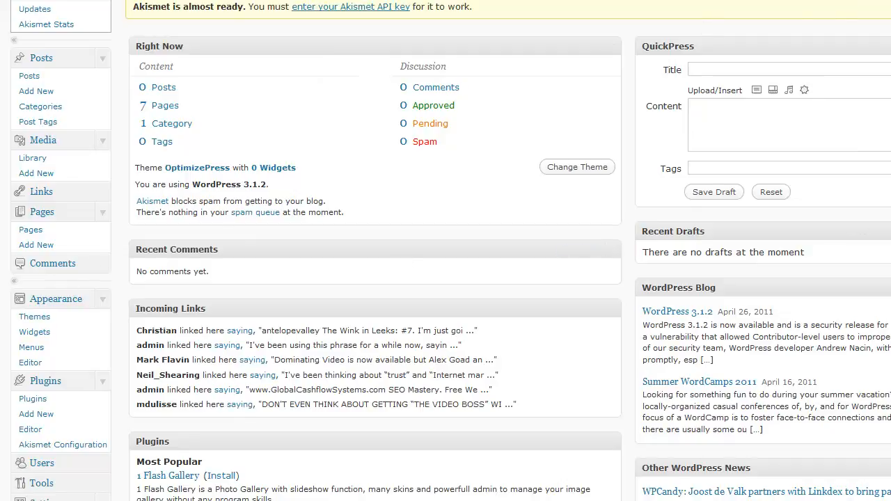
Step: Open the page for adding new plugins and search the plugin directory for "flowplayer"
{"action": "scroll", "coordinate": [446, 250], "scroll_direction": "down", "scroll_amount": 5}
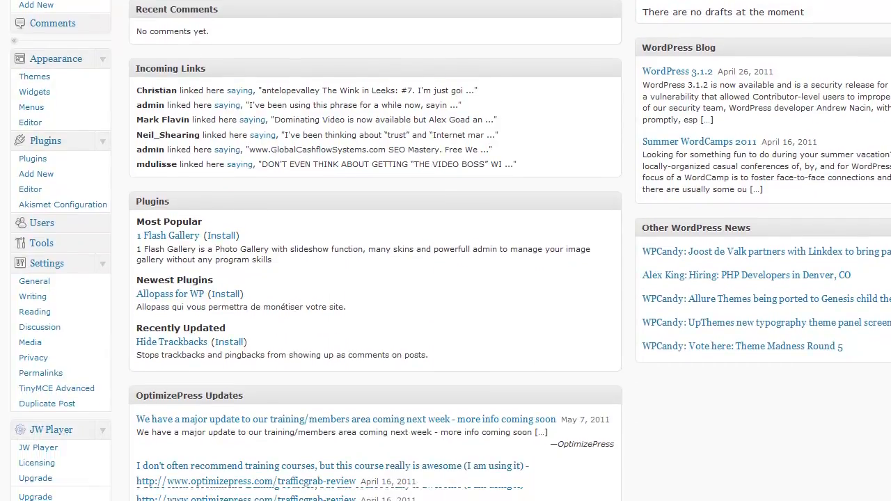
{"action": "scroll", "coordinate": [446, 251], "scroll_direction": "down", "scroll_amount": 1}
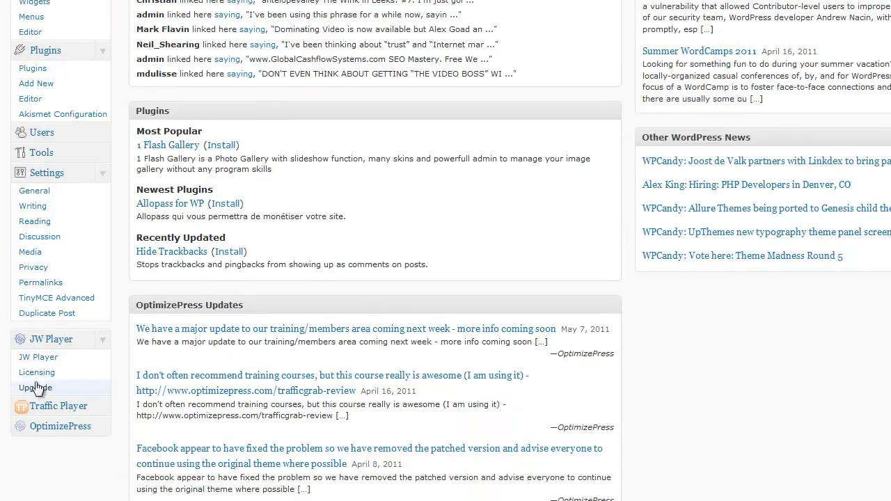
{"action": "left_click", "coordinate": [36, 84]}
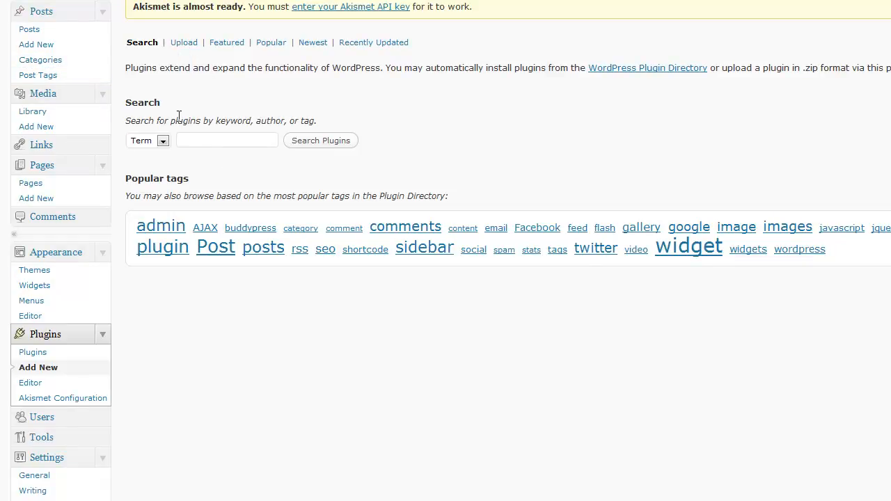
{"action": "left_click", "coordinate": [201, 141]}
{"action": "type", "text": "fl"}
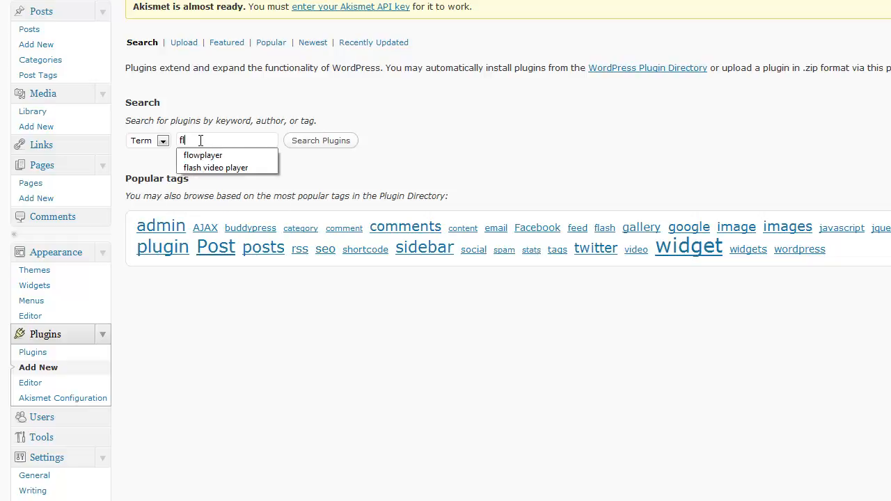
{"action": "type", "text": "owplaye"}
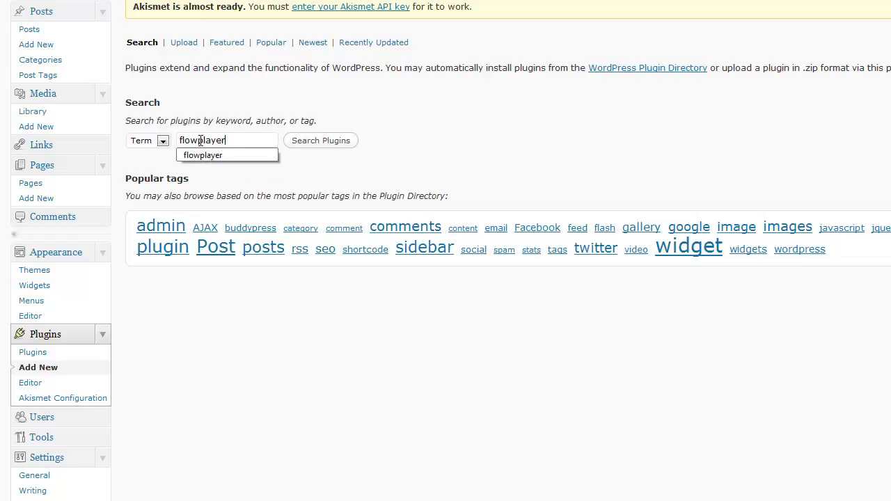
{"action": "type", "text": "r"}
{"action": "left_click", "coordinate": [315, 142]}
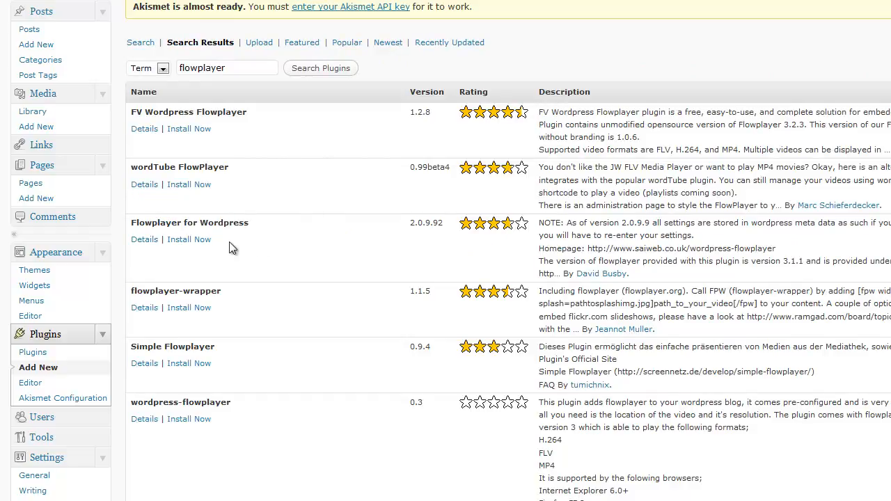
{"action": "left_click", "coordinate": [185, 244]}
Step: Search the plugin directory for "jwplayer" and check the install status of JW Player Plugin for WordPress
{"action": "left_click_drag", "start_coordinate": [234, 69], "coordinate": [153, 58]}
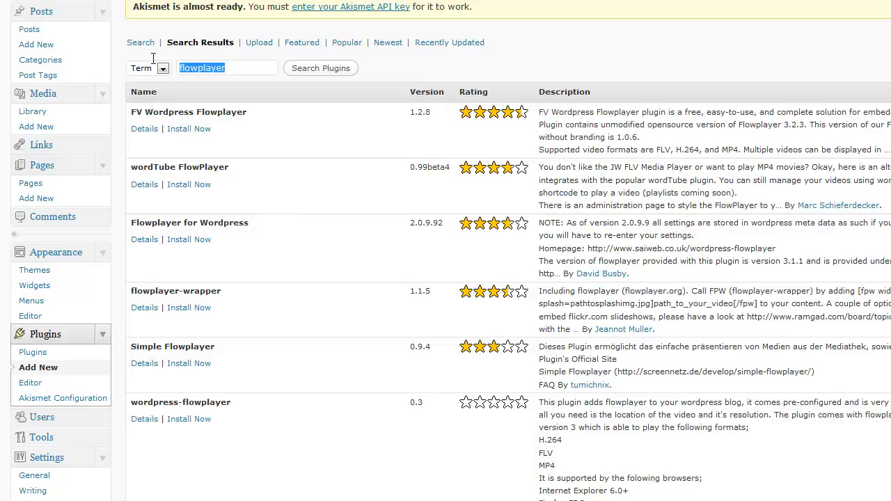
{"action": "type", "text": "jwplayer"}
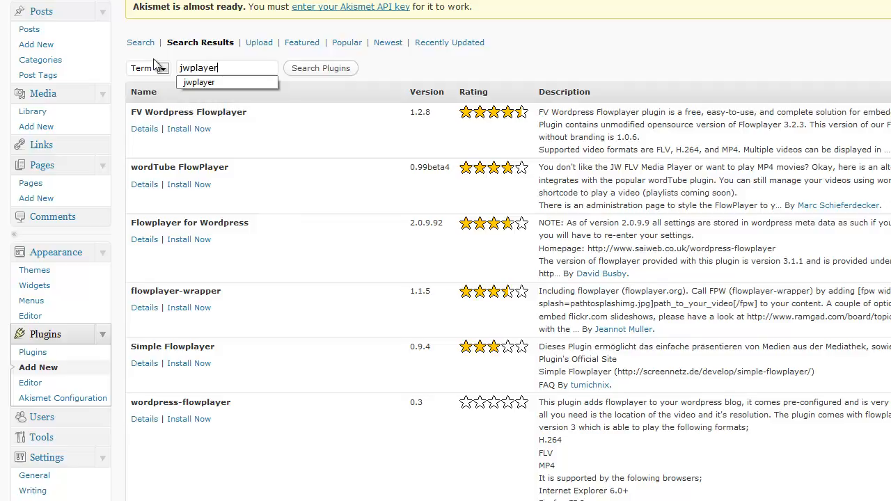
{"action": "left_click", "coordinate": [302, 74]}
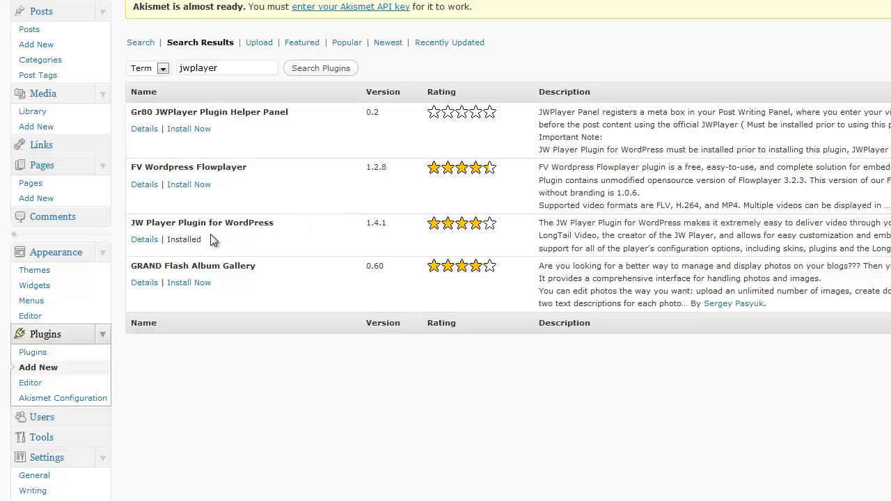
{"action": "left_click_drag", "start_coordinate": [204, 239], "coordinate": [164, 239]}
{"action": "left_click", "coordinate": [374, 160]}
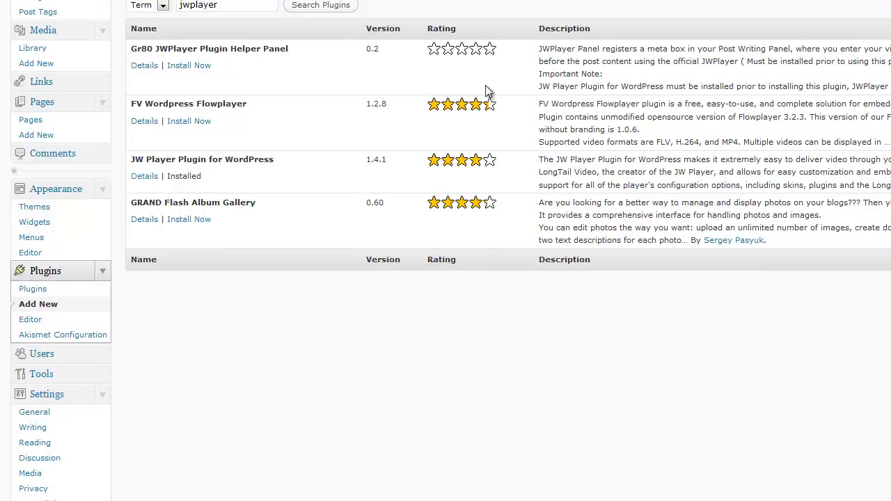
Step: Open the JW Player plugin's settings and create a custom player named "TP"
{"action": "scroll", "coordinate": [80, 313], "scroll_direction": "down", "scroll_amount": 5}
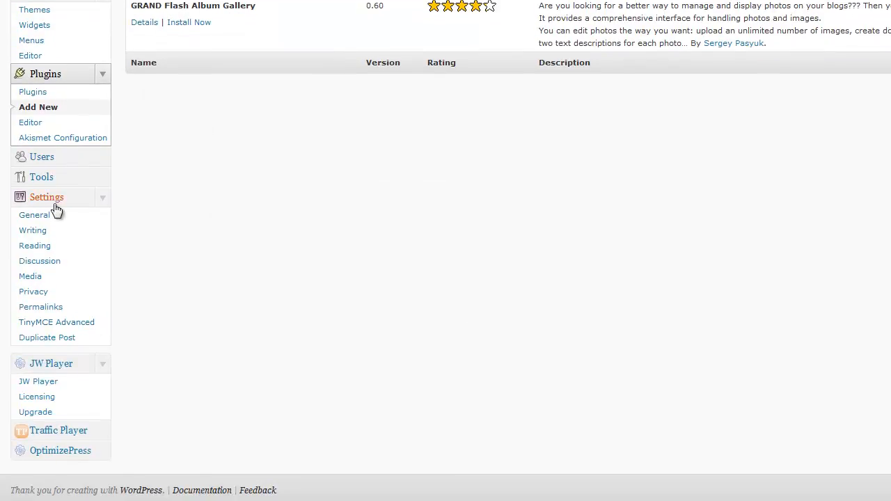
{"action": "left_click", "coordinate": [42, 382]}
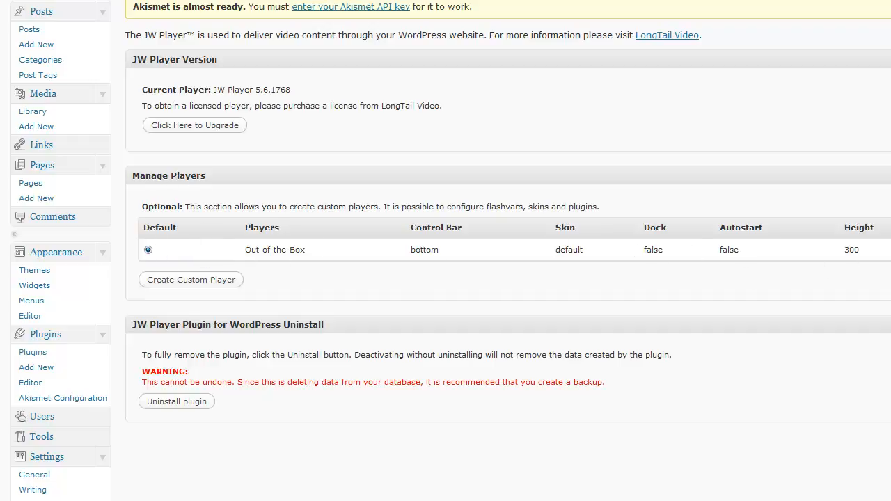
{"action": "left_click", "coordinate": [187, 286]}
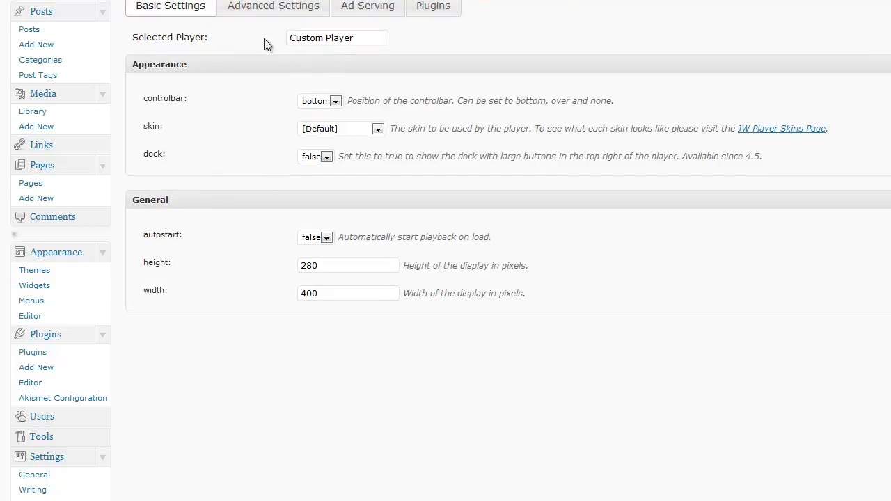
{"action": "left_click_drag", "start_coordinate": [353, 37], "coordinate": [264, 29]}
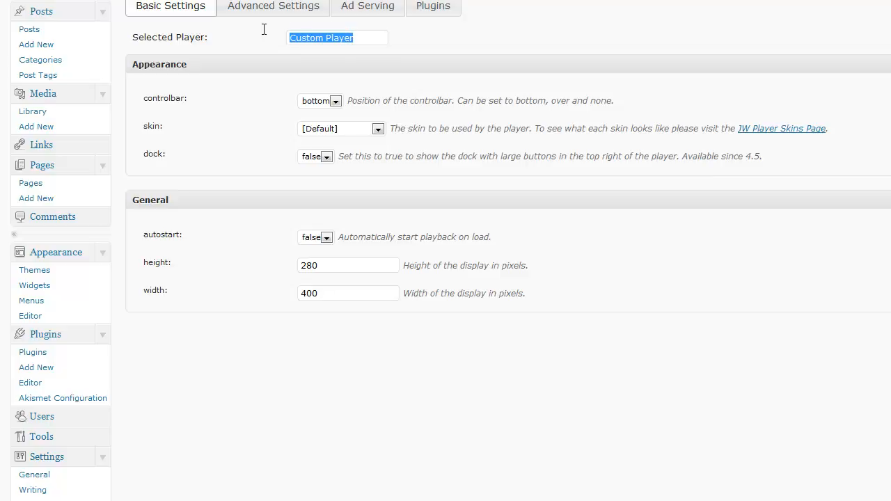
{"action": "type", "text": "TP"}
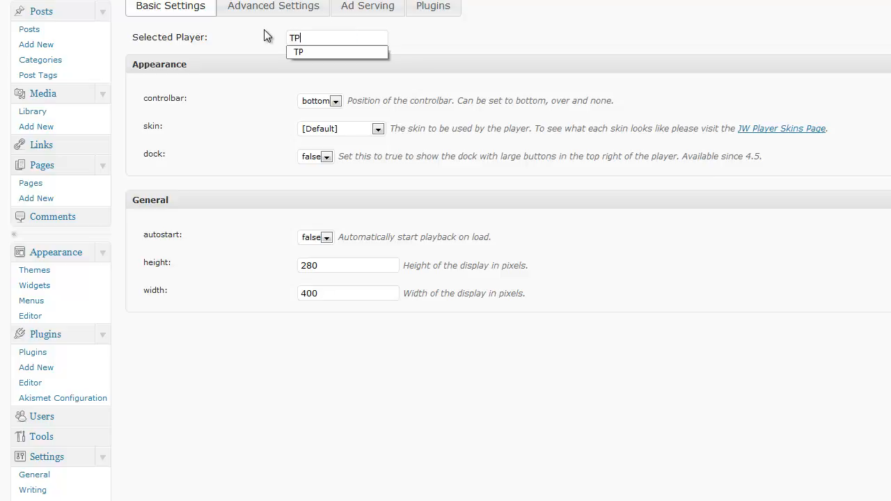
{"action": "left_click", "coordinate": [268, 50]}
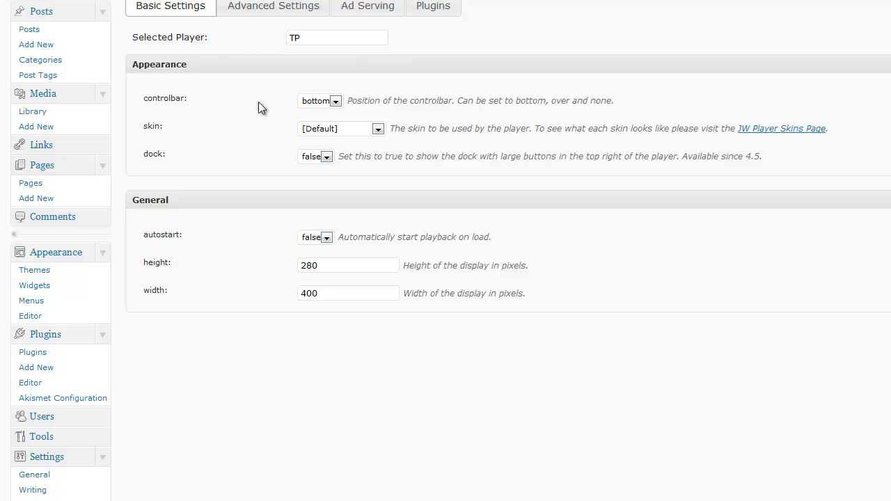
Step: Set the custom player's controlbar to none and leave its skin at [Default]
{"action": "left_click", "coordinate": [335, 103]}
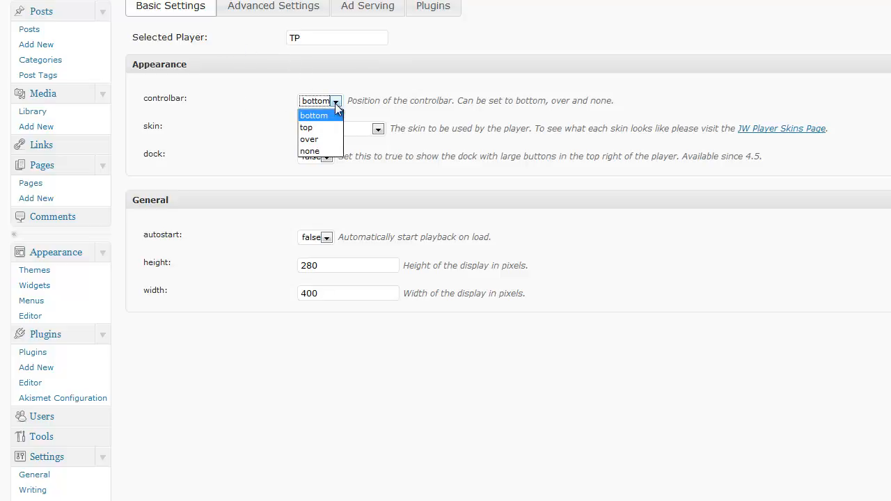
{"action": "left_click", "coordinate": [318, 148]}
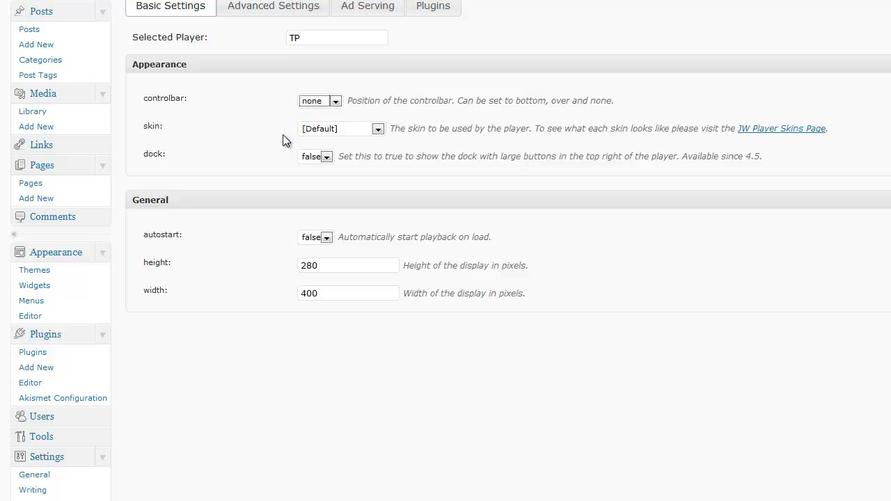
{"action": "left_click", "coordinate": [335, 103]}
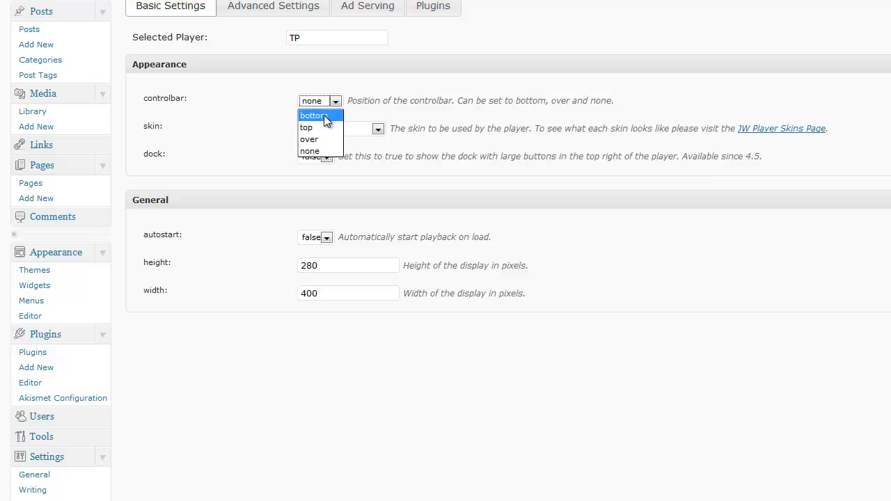
{"action": "left_click", "coordinate": [324, 151]}
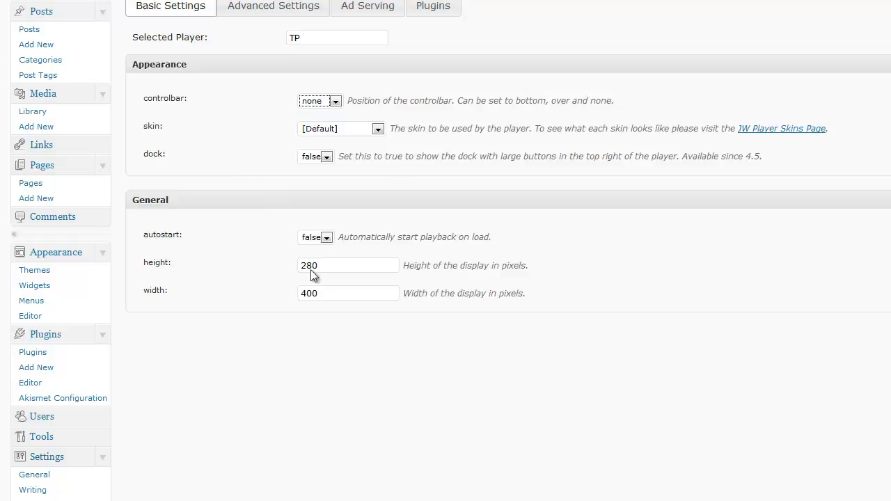
{"action": "left_click", "coordinate": [377, 130]}
{"action": "left_click", "coordinate": [377, 130]}
Step: Set autostart to true, review the height and width values, and save the custom player
{"action": "left_click", "coordinate": [326, 238]}
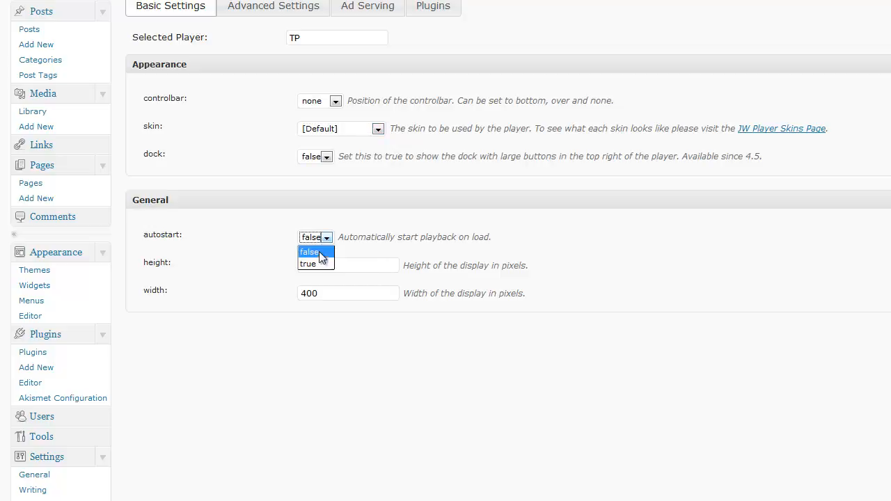
{"action": "left_click", "coordinate": [318, 265]}
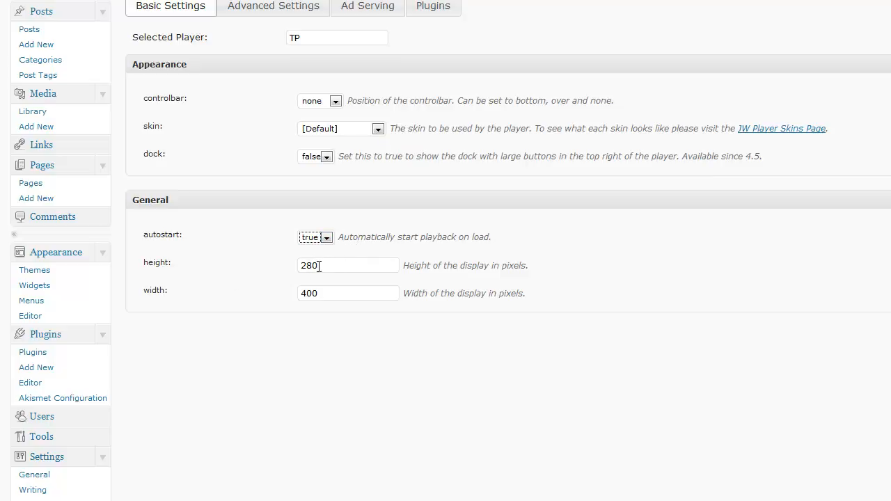
{"action": "left_click", "coordinate": [318, 266]}
{"action": "left_click_drag", "start_coordinate": [322, 267], "coordinate": [293, 266]}
{"action": "left_click", "coordinate": [320, 292]}
{"action": "double_click", "coordinate": [320, 293]}
{"action": "left_click", "coordinate": [314, 263]}
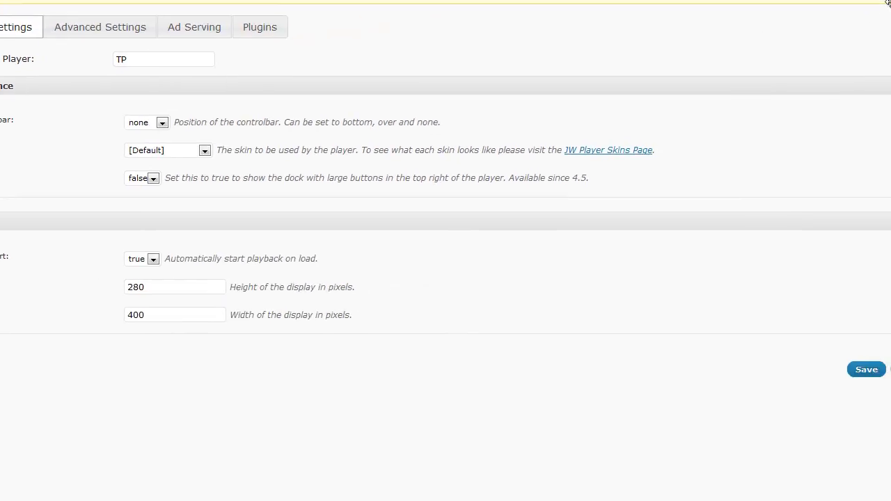
{"action": "left_click", "coordinate": [858, 371]}
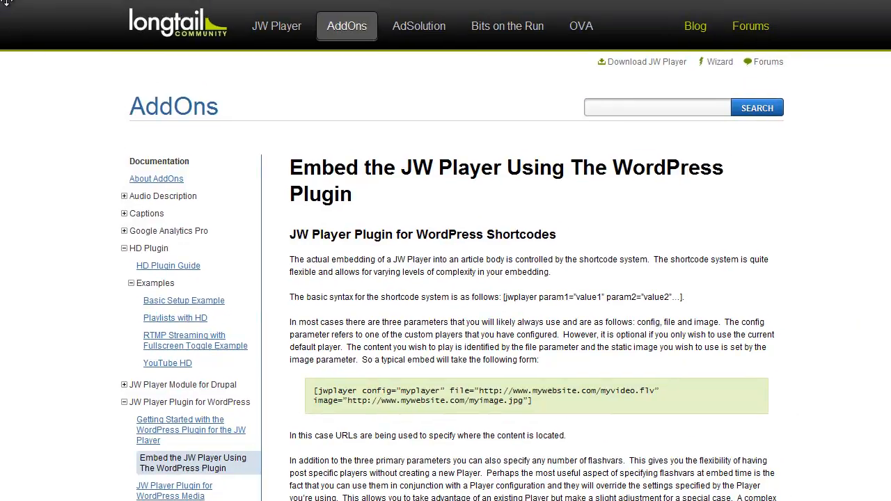
Step: Copy the typical jwplayer shortcode with config, file and image parameters from the LongTail WordPress plugin documentation
{"action": "left_click", "coordinate": [620, 109]}
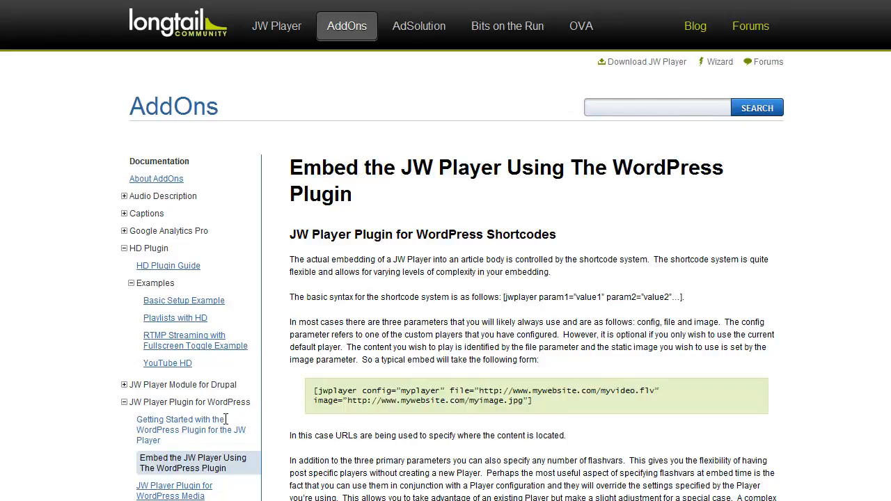
{"action": "scroll", "coordinate": [851, 211], "scroll_direction": "down", "scroll_amount": 3}
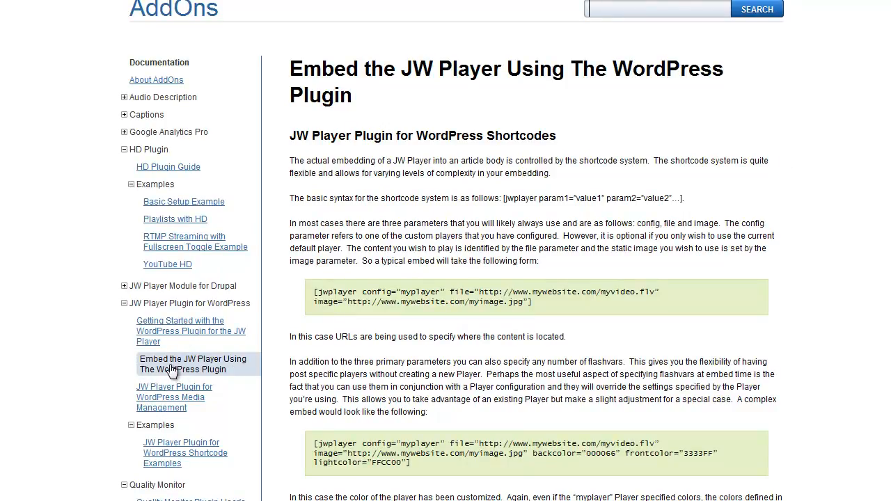
{"action": "scroll", "coordinate": [645, 96], "scroll_direction": "up", "scroll_amount": 3}
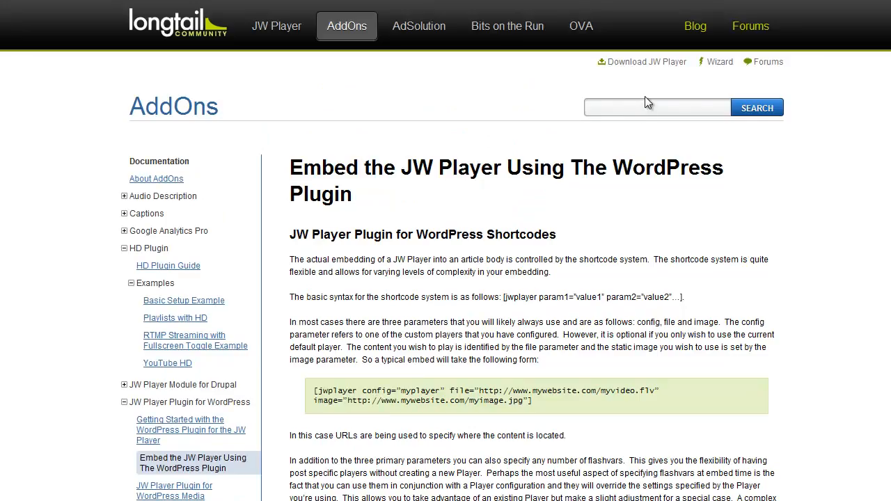
{"action": "scroll", "coordinate": [446, 278], "scroll_direction": "down", "scroll_amount": 3}
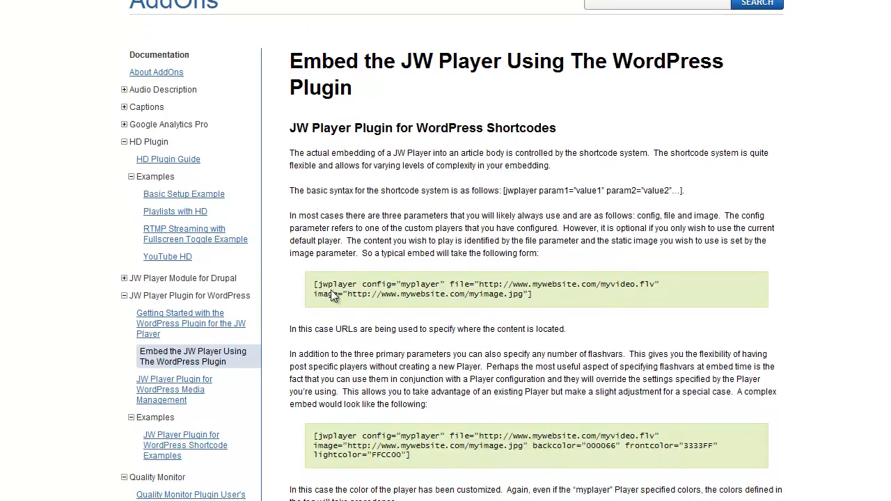
{"action": "mouse_move", "coordinate": [313, 285]}
{"action": "left_mouse_down"}
{"action": "mouse_move", "coordinate": [533, 293]}
{"action": "mouse_move", "coordinate": [315, 288]}
{"action": "left_mouse_up"}
{"action": "left_click", "coordinate": [533, 294]}
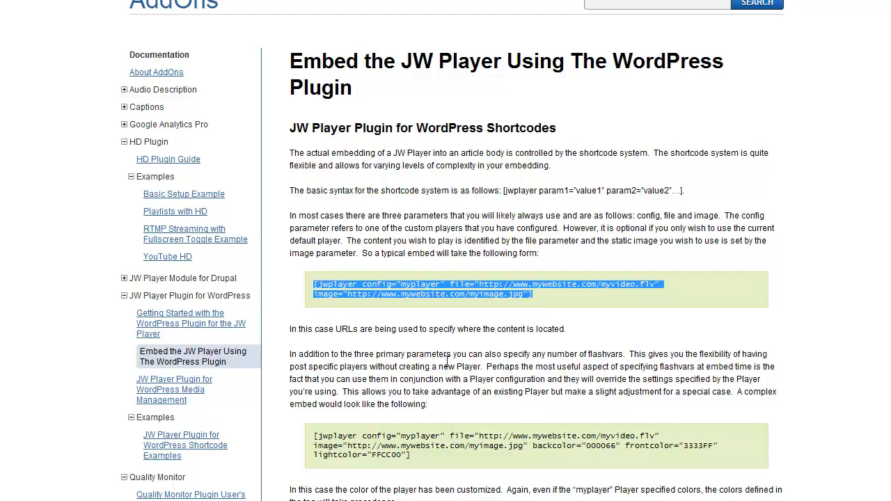
{"action": "right_click", "coordinate": [439, 285]}
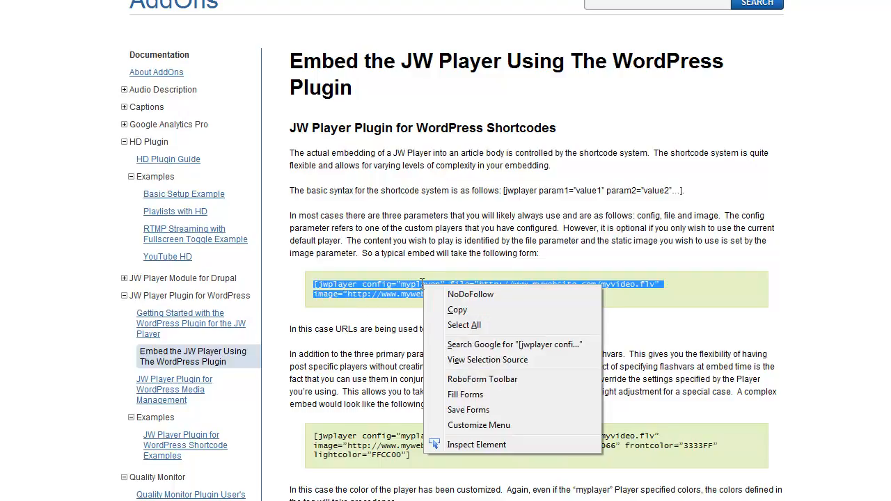
{"action": "left_click", "coordinate": [446, 311]}
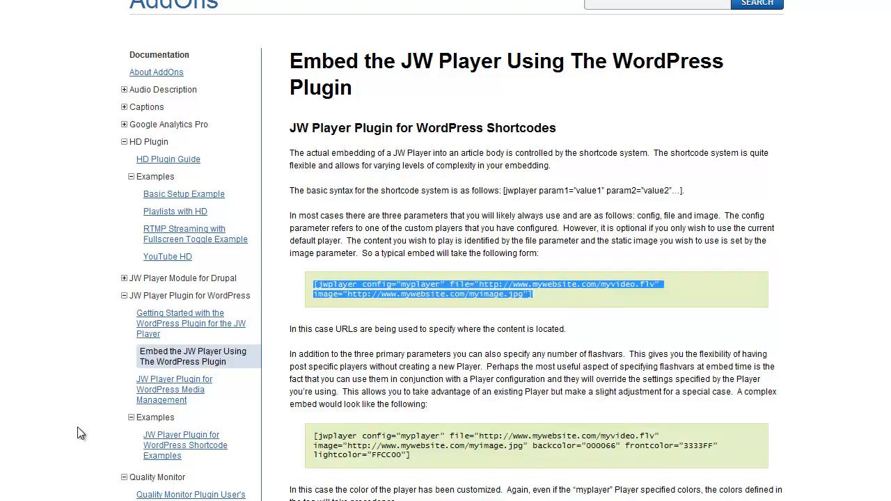
Step: Open Notepad, paste the copied jwplayer shortcode into an empty document, and reposition the window over the documentation page
{"action": "key", "text": "super"}
{"action": "key", "text": "Return"}
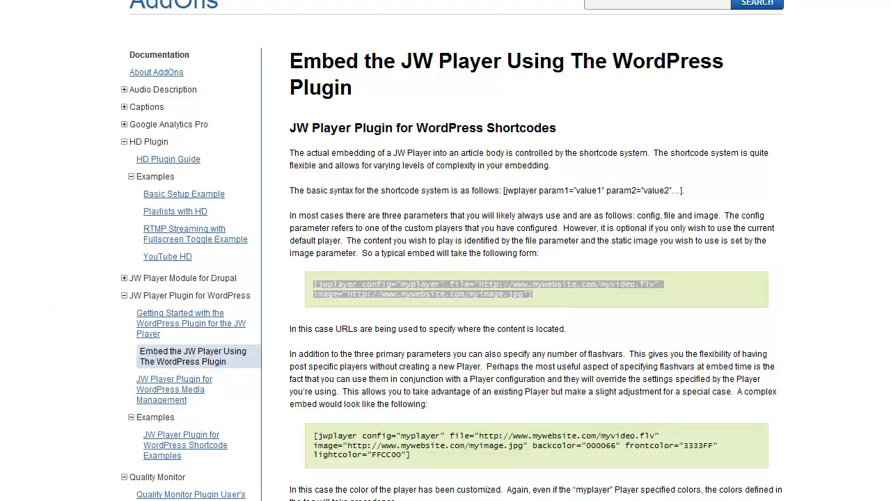
{"action": "left_click", "coordinate": [364, 142]}
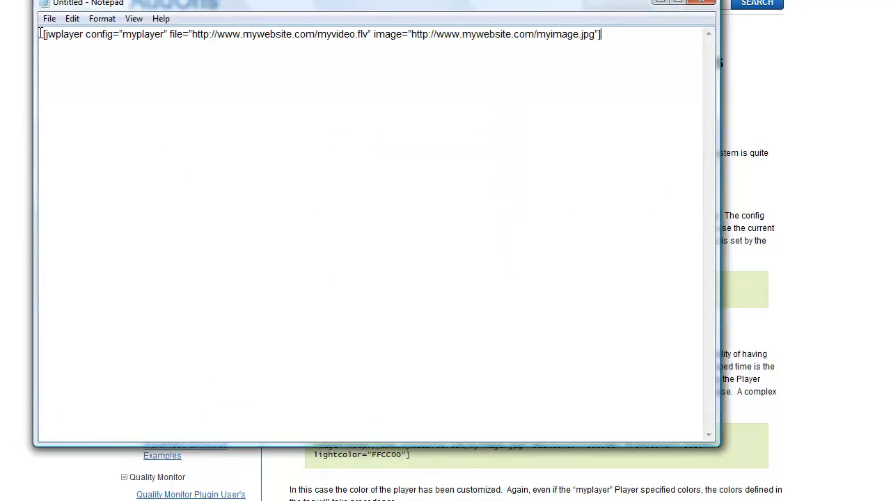
{"action": "left_click_drag", "start_coordinate": [152, 3], "coordinate": [209, 76]}
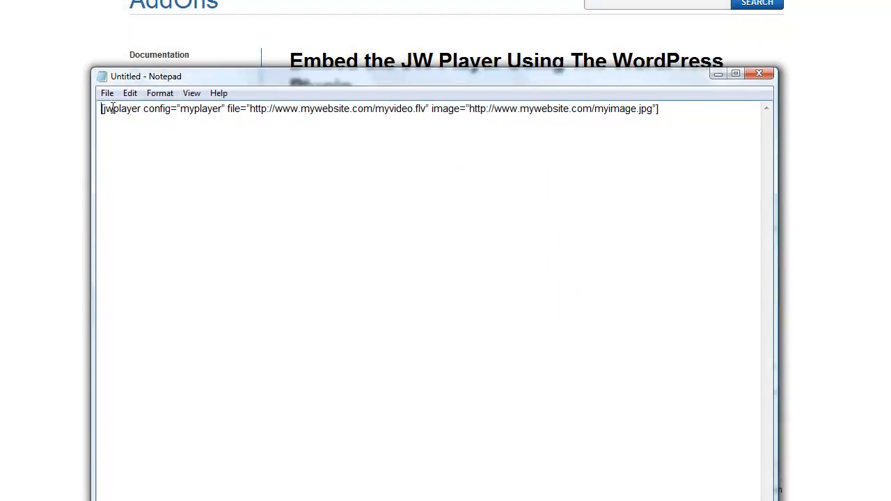
Step: Replace the myplayer value of the shortcode's config parameter with TP
{"action": "left_click_drag", "start_coordinate": [143, 108], "coordinate": [181, 116]}
{"action": "left_click", "coordinate": [181, 109]}
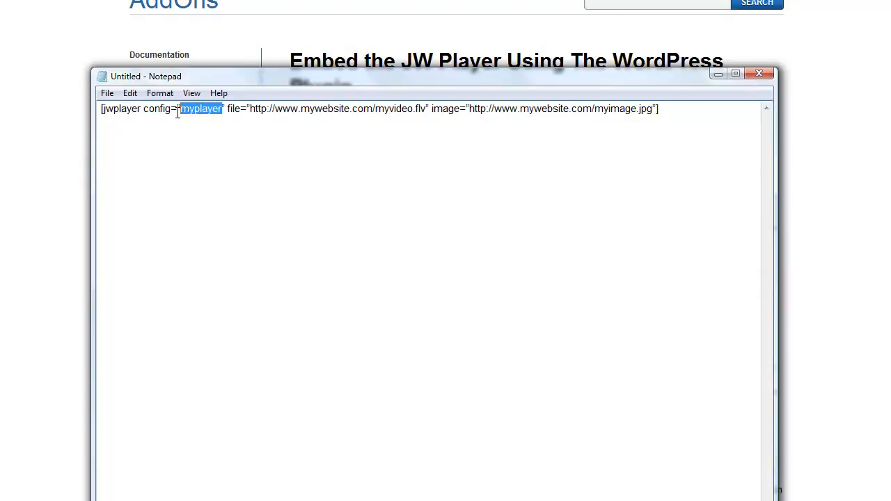
{"action": "key", "text": "BackSpace"}
{"action": "type", "text": "TP"}
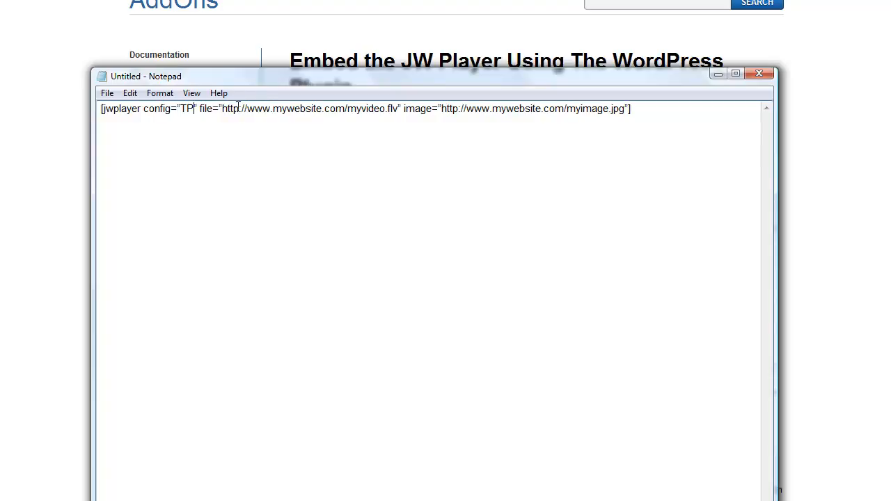
Step: Replace the curly quotation marks around the shortcode's file URL with straight ones
{"action": "left_click_drag", "start_coordinate": [222, 108], "coordinate": [395, 109]}
{"action": "left_click", "coordinate": [396, 109]}
{"action": "double_click", "coordinate": [396, 108]}
{"action": "left_click", "coordinate": [390, 109]}
{"action": "left_click_drag", "start_coordinate": [397, 108], "coordinate": [241, 108]}
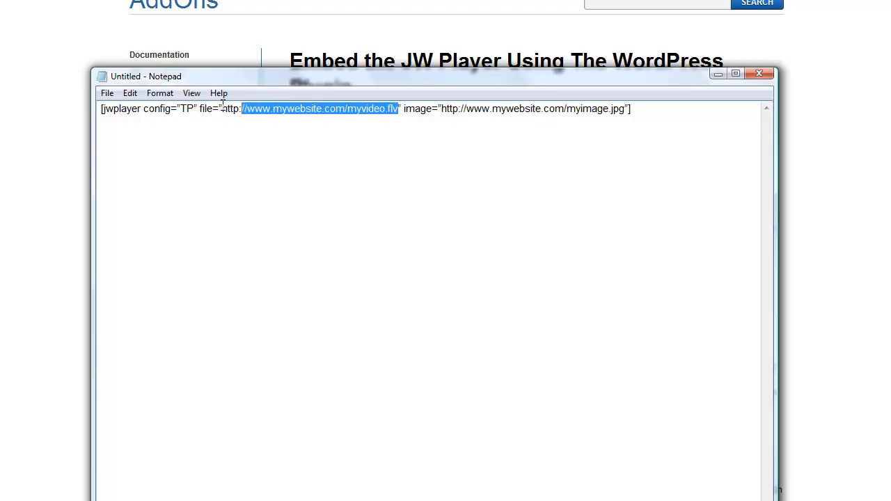
{"action": "left_click", "coordinate": [223, 107]}
{"action": "key", "text": "BackSpace"}
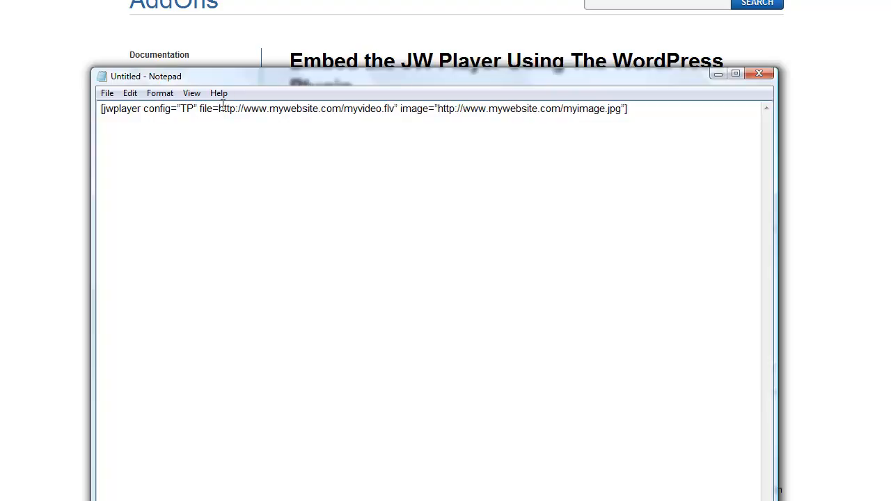
{"action": "type", "text": "\""}
{"action": "key", "text": "BackSpace"}
{"action": "type", "text": "\""}
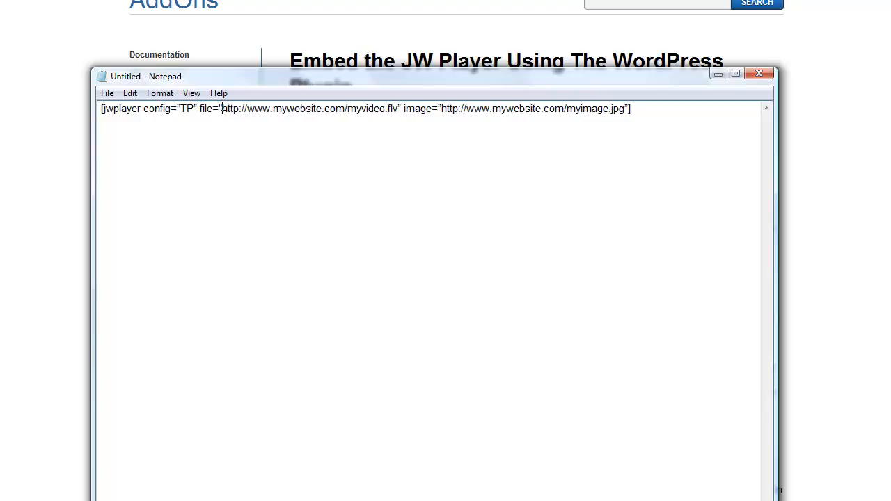
{"action": "left_click", "coordinate": [401, 108]}
Step: Examine the file and image URL parameters in the shortcode, and reposition the Notepad window
{"action": "left_click_drag", "start_coordinate": [399, 109], "coordinate": [229, 117]}
{"action": "left_click", "coordinate": [304, 115]}
{"action": "left_click_drag", "start_coordinate": [404, 109], "coordinate": [619, 109]}
{"action": "left_click", "coordinate": [626, 109]}
{"action": "left_click_drag", "start_coordinate": [625, 109], "coordinate": [574, 111]}
{"action": "left_click", "coordinate": [574, 112]}
{"action": "left_click_drag", "start_coordinate": [465, 109], "coordinate": [542, 109]}
{"action": "left_click", "coordinate": [567, 105]}
{"action": "left_click_drag", "start_coordinate": [626, 108], "coordinate": [488, 118]}
{"action": "left_click", "coordinate": [488, 118]}
{"action": "mouse_move", "coordinate": [629, 108]}
{"action": "left_mouse_down"}
{"action": "mouse_move", "coordinate": [620, 110]}
{"action": "mouse_move", "coordinate": [632, 106]}
{"action": "left_mouse_up"}
{"action": "left_click", "coordinate": [556, 108]}
{"action": "left_click", "coordinate": [632, 106]}
{"action": "left_click_drag", "start_coordinate": [318, 80], "coordinate": [303, 90]}
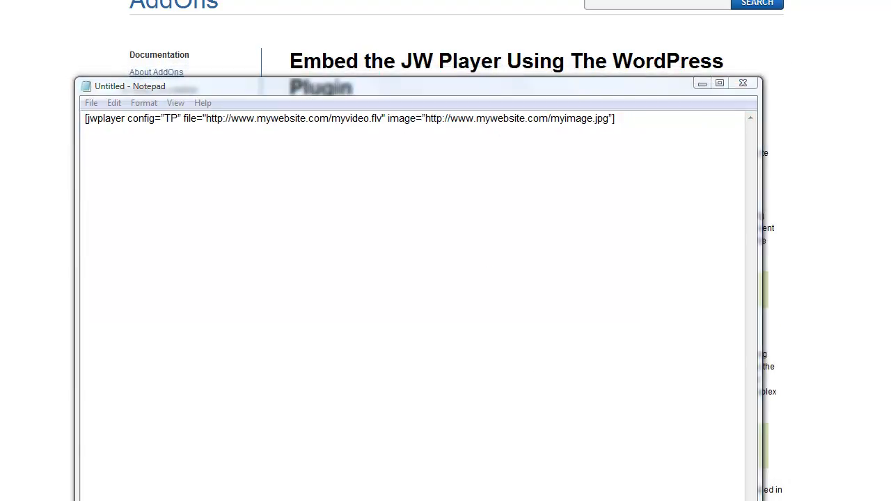
Step: Switch to the other Notepad document, copy the thetrafficplayersales5.mp4 video URL, and minimize that window
{"action": "key", "text": "alt+Tab"}
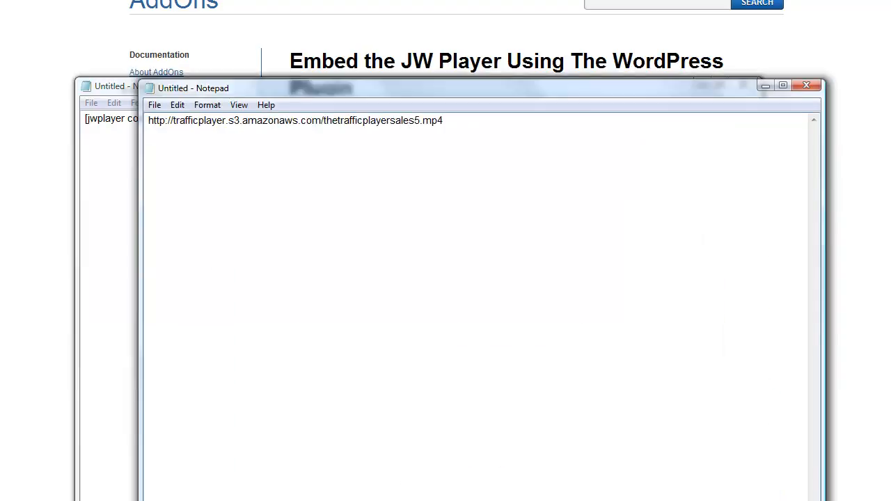
{"action": "left_click", "coordinate": [396, 121]}
{"action": "left_click_drag", "start_coordinate": [238, 123], "coordinate": [307, 121]}
{"action": "left_click", "coordinate": [307, 121]}
{"action": "left_click_drag", "start_coordinate": [452, 121], "coordinate": [423, 121]}
{"action": "double_click", "coordinate": [433, 120]}
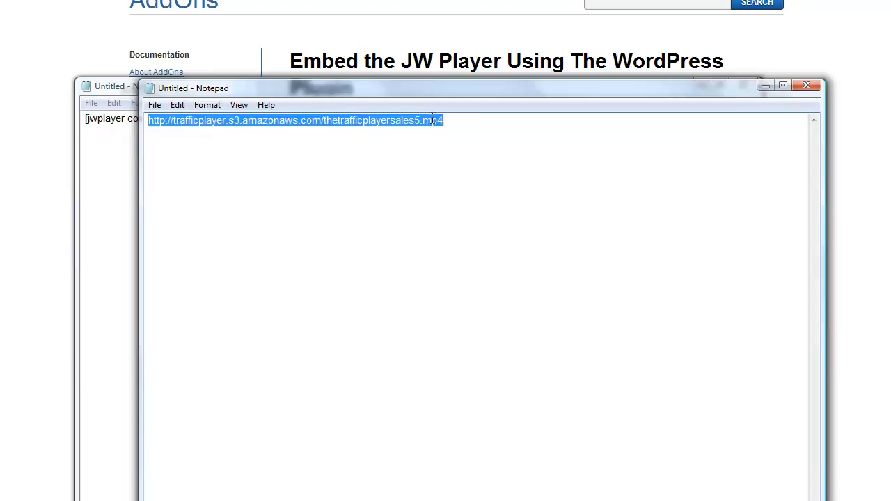
{"action": "right_click", "coordinate": [268, 120]}
{"action": "left_click", "coordinate": [314, 166]}
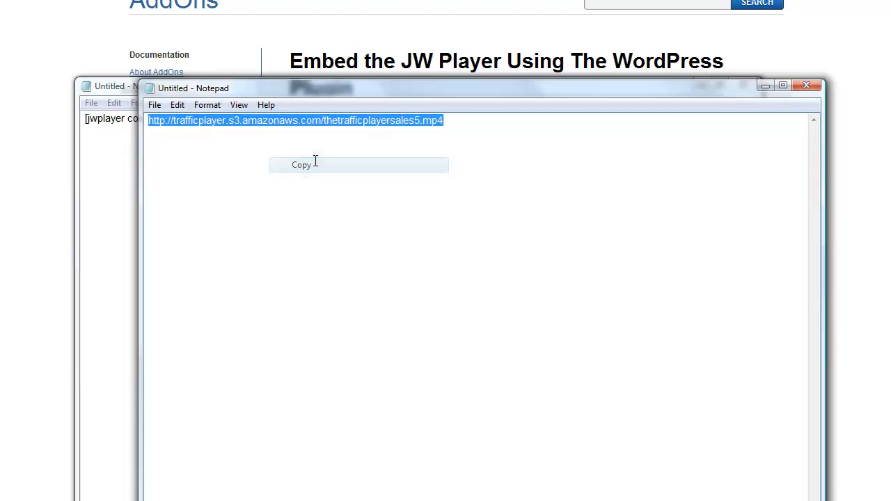
{"action": "left_click", "coordinate": [764, 86]}
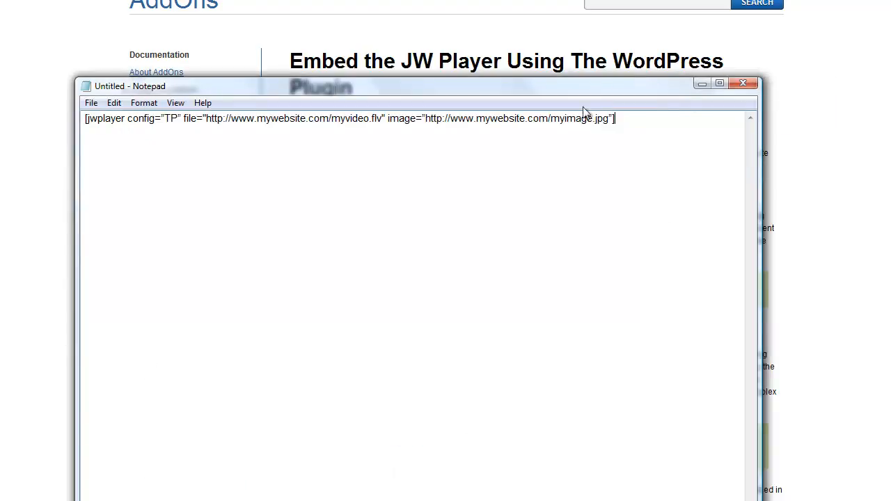
{"action": "left_click_drag", "start_coordinate": [206, 119], "coordinate": [383, 118]}
{"action": "right_click", "coordinate": [366, 120]}
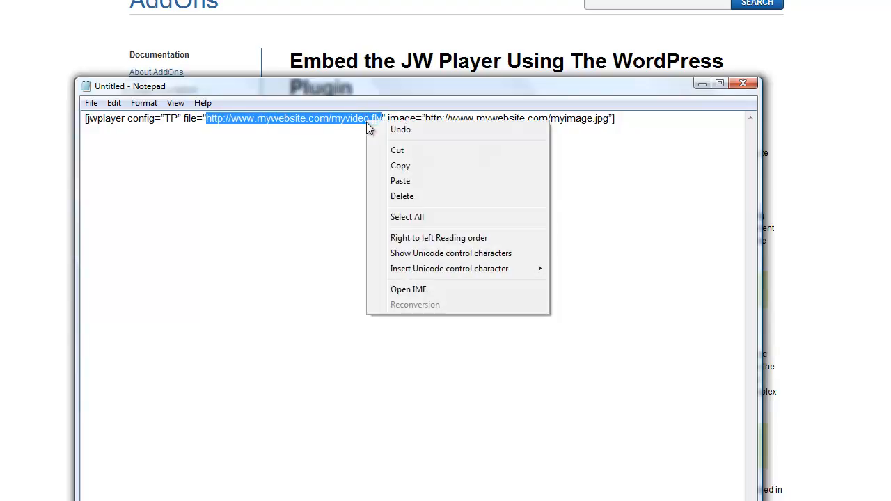
{"action": "left_click", "coordinate": [402, 182]}
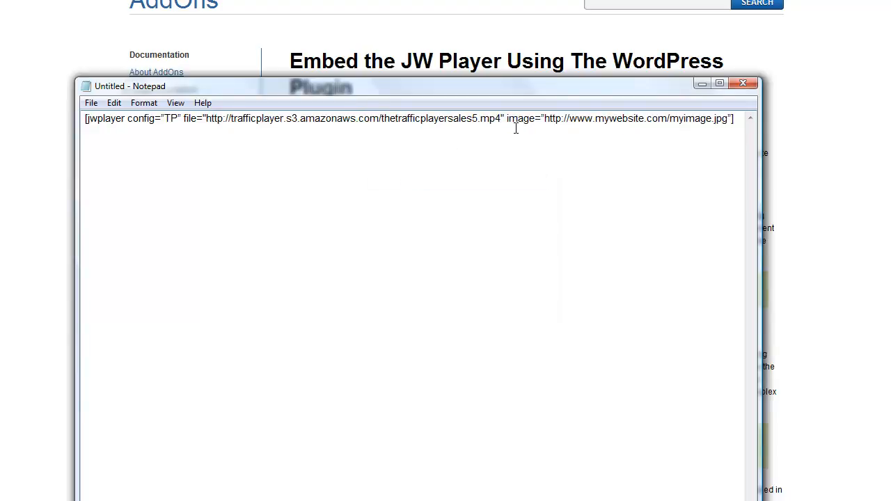
Step: Delete the whole image parameter from the shortcode, keeping the closing bracket
{"action": "left_click_drag", "start_coordinate": [509, 118], "coordinate": [561, 118]}
{"action": "left_click", "coordinate": [562, 118]}
{"action": "left_click_drag", "start_coordinate": [692, 92], "coordinate": [627, 53]}
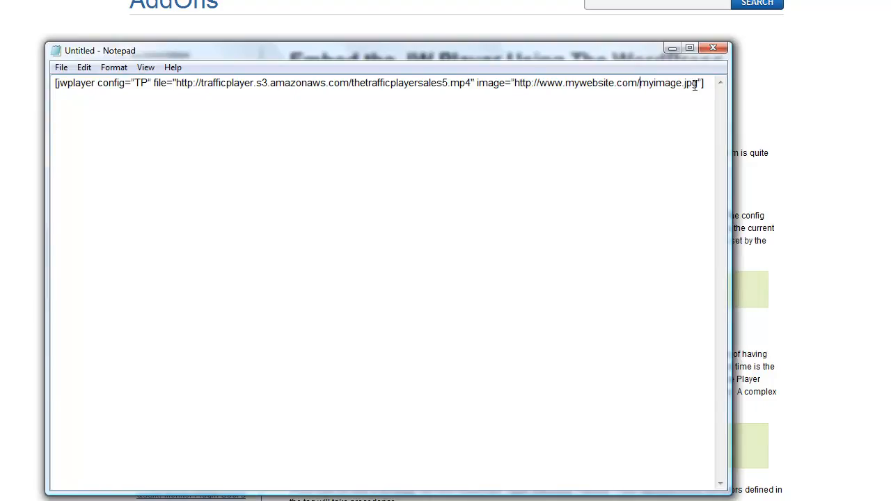
{"action": "left_click_drag", "start_coordinate": [697, 83], "coordinate": [516, 89]}
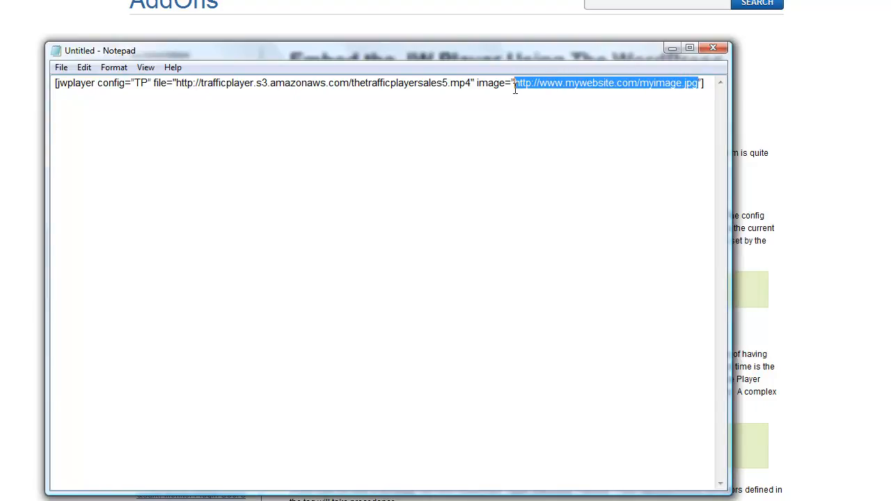
{"action": "left_click", "coordinate": [515, 89]}
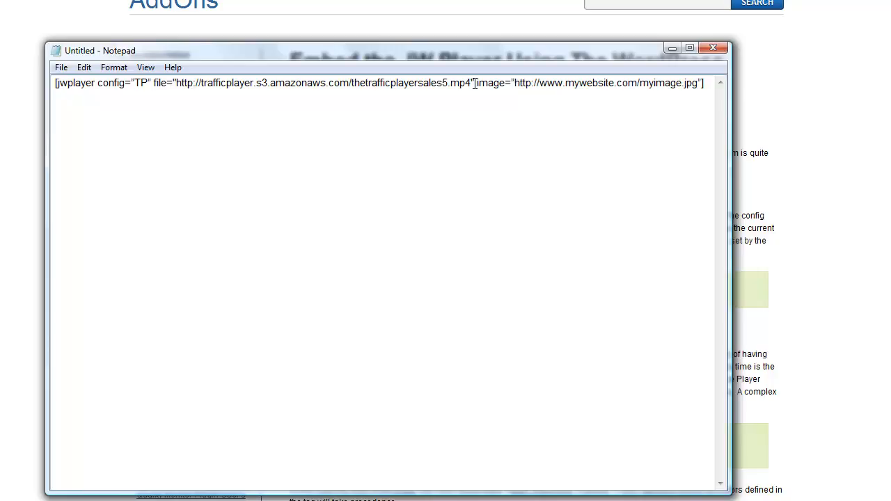
{"action": "left_click_drag", "start_coordinate": [474, 83], "coordinate": [702, 83]}
{"action": "key", "text": "Delete"}
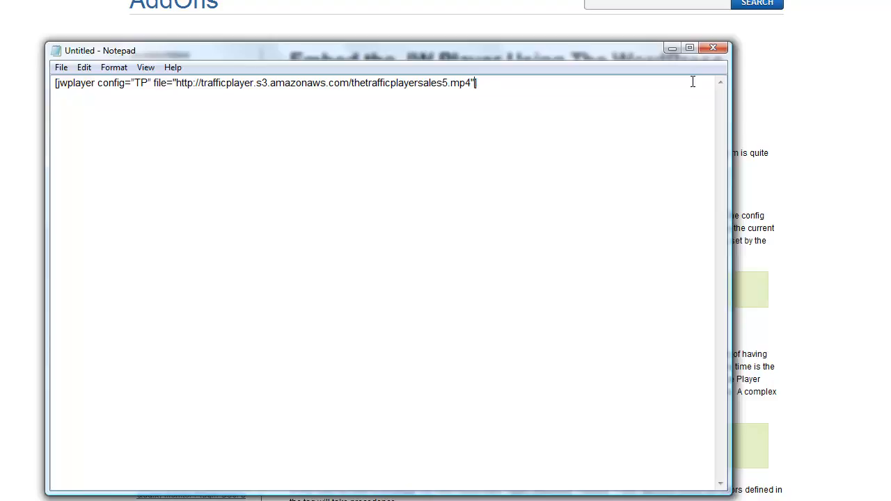
Step: Add the parameters width=720 height=400 before the shortcode's closing bracket
{"action": "left_click_drag", "start_coordinate": [531, 52], "coordinate": [529, 76]}
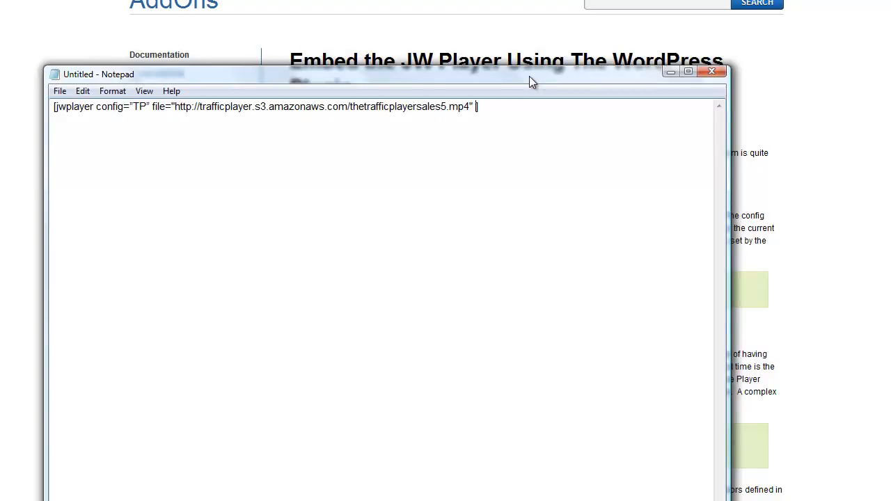
{"action": "type", "text": "width=720 height=400"}
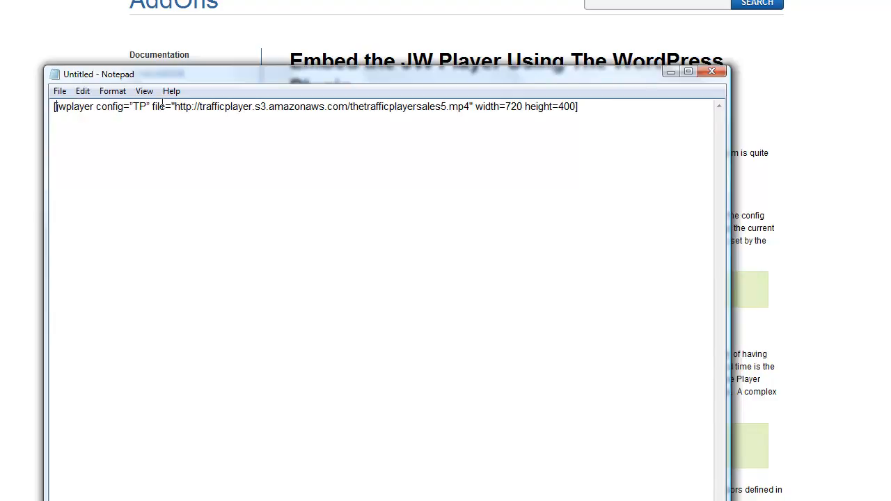
Step: Check the finished jwplayer shortcode, copy all of it, and minimize Notepad
{"action": "left_click_drag", "start_coordinate": [190, 106], "coordinate": [332, 107]}
{"action": "left_click", "coordinate": [332, 107]}
{"action": "left_click_drag", "start_coordinate": [476, 107], "coordinate": [496, 106]}
{"action": "left_click_drag", "start_coordinate": [582, 106], "coordinate": [34, 107]}
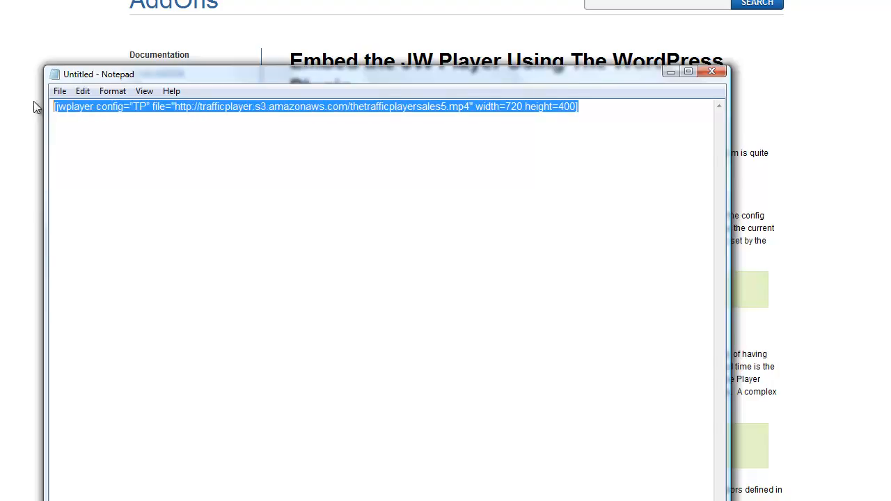
{"action": "right_click", "coordinate": [116, 112]}
{"action": "left_click", "coordinate": [161, 156]}
{"action": "left_click", "coordinate": [672, 73]}
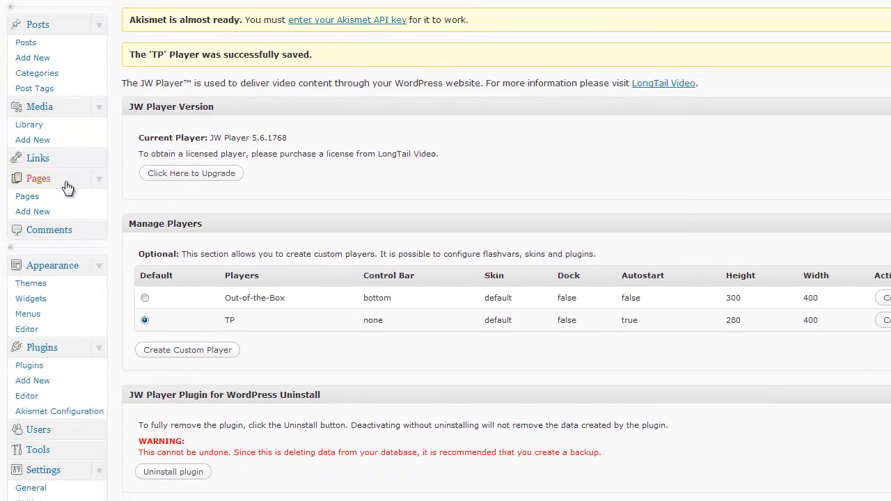
Step: Open the Demo Test page for editing in WordPress and paste the copied jwplayer shortcode into its body
{"action": "left_click", "coordinate": [29, 198]}
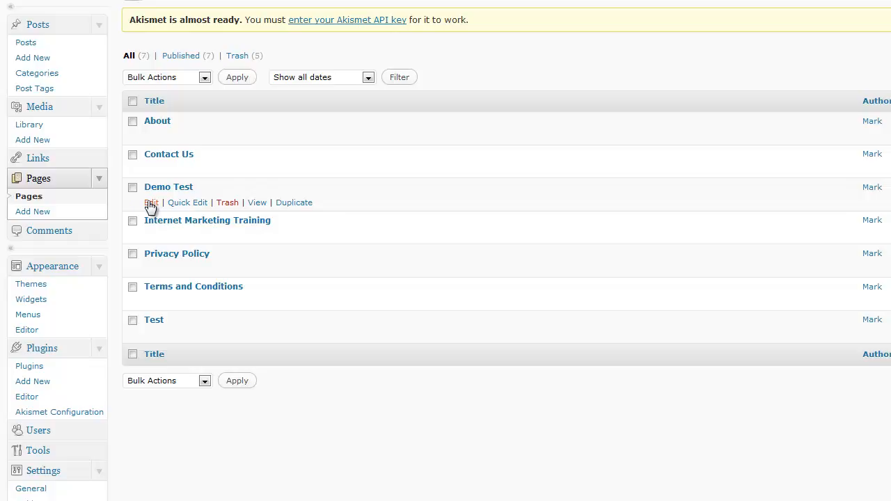
{"action": "left_click", "coordinate": [150, 203]}
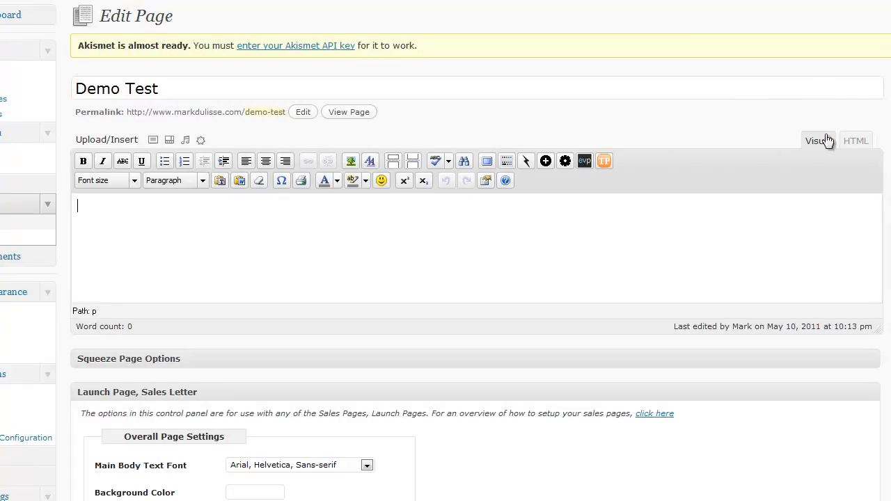
{"action": "key", "text": "ctrl+v"}
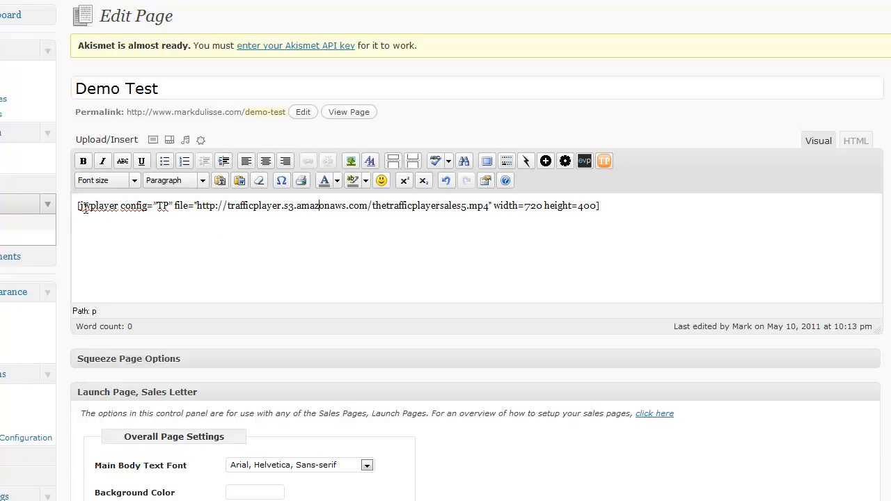
Step: Wrap the pasted shortcode in the Traffic Player skin Skin 10 - iMac with Center skin set to Yes, and update the page
{"action": "left_click_drag", "start_coordinate": [76, 206], "coordinate": [619, 215]}
{"action": "left_click", "coordinate": [619, 216]}
{"action": "left_click_drag", "start_coordinate": [611, 207], "coordinate": [62, 199]}
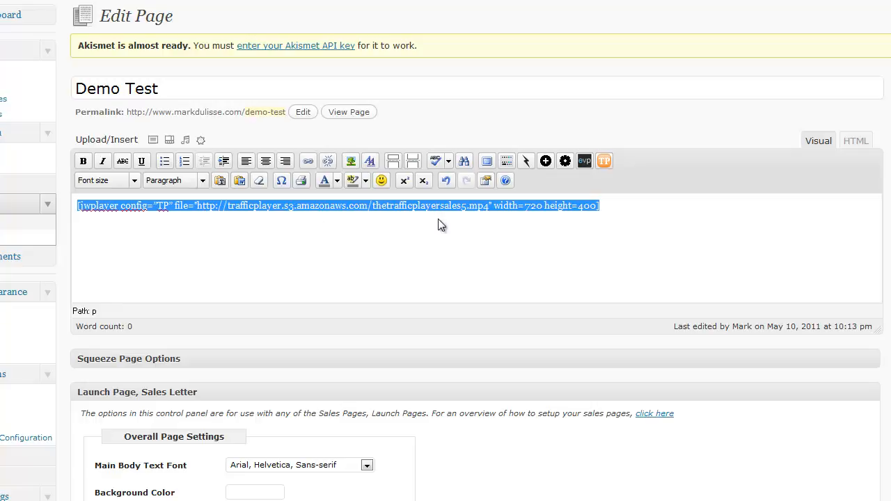
{"action": "left_click", "coordinate": [604, 160]}
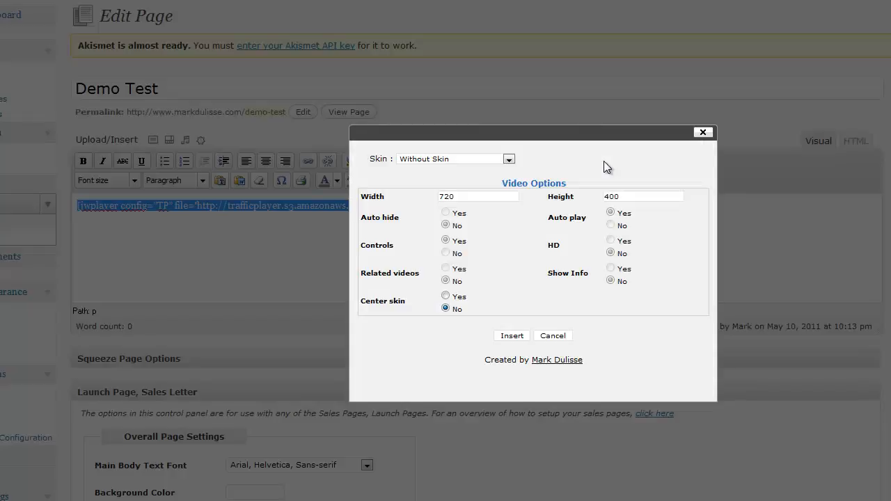
{"action": "left_click", "coordinate": [511, 159]}
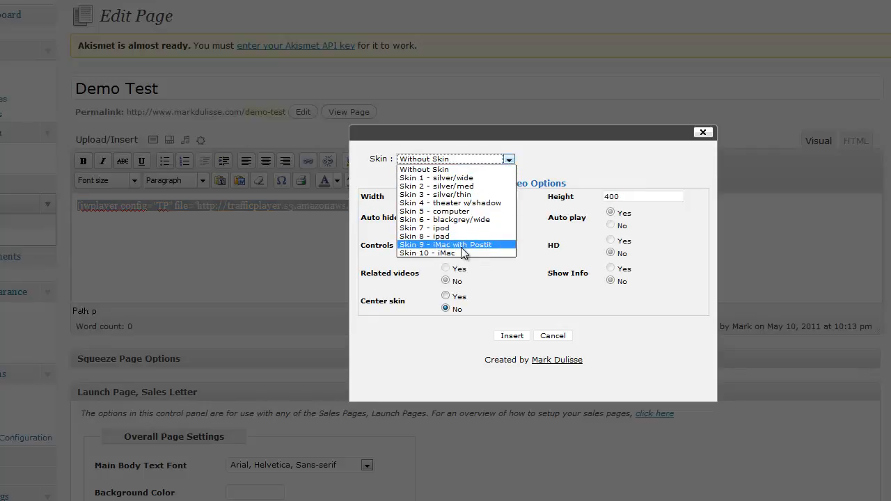
{"action": "left_click", "coordinate": [459, 251]}
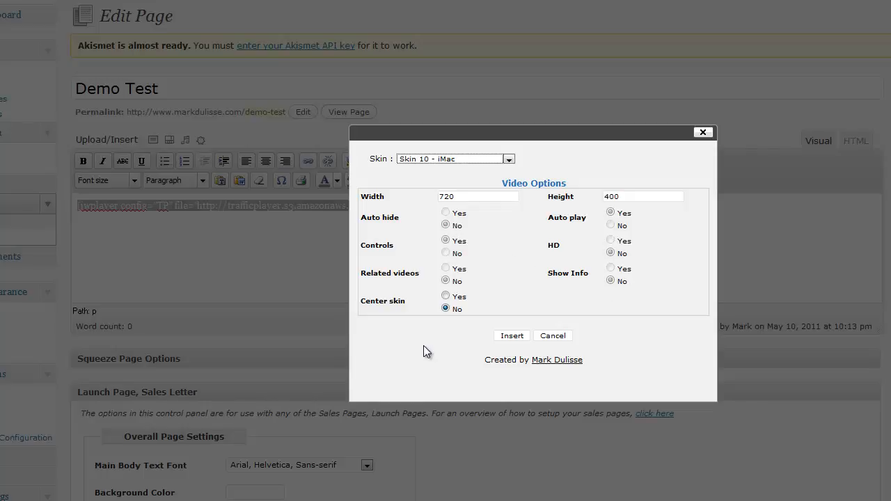
{"action": "left_click", "coordinate": [447, 296]}
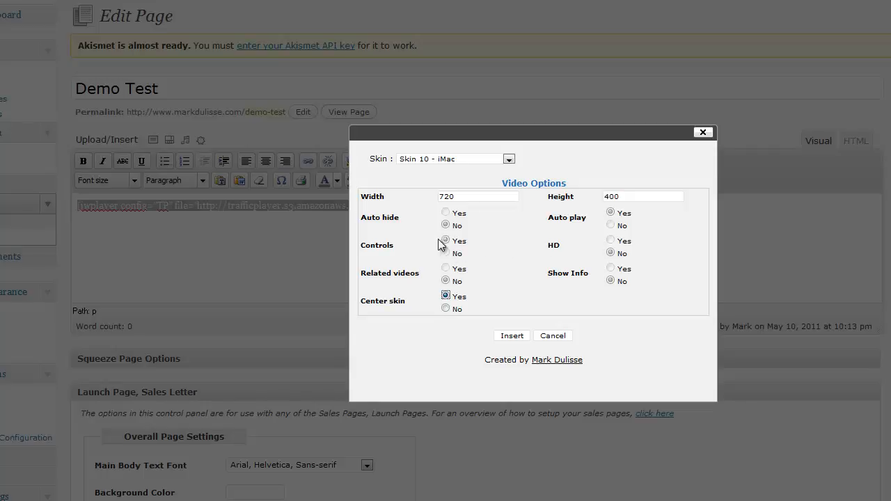
{"action": "left_click", "coordinate": [513, 337]}
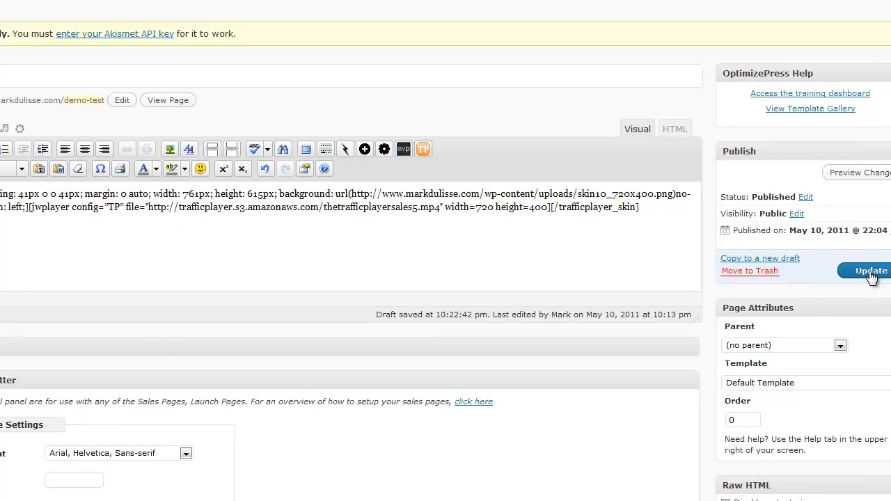
{"action": "left_click", "coordinate": [872, 276]}
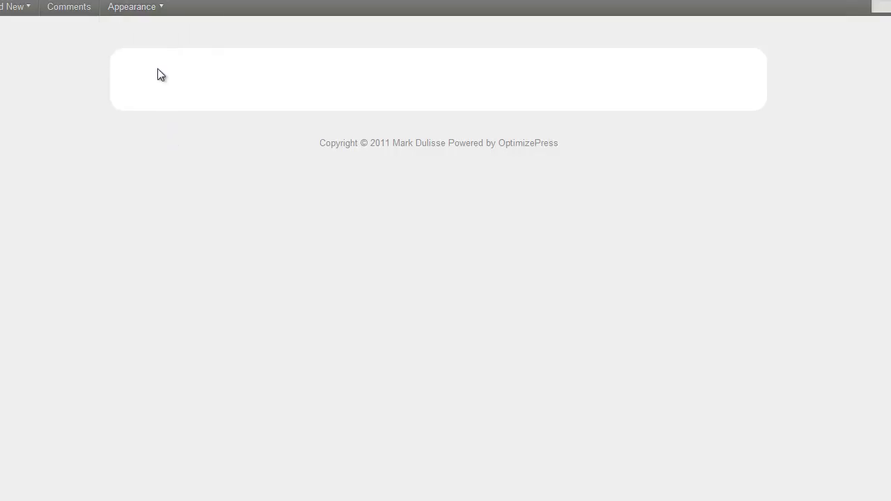
Step: Load the published demo-test page by changing the test page's address, and pause the video playing there
{"action": "left_click", "coordinate": [154, 1]}
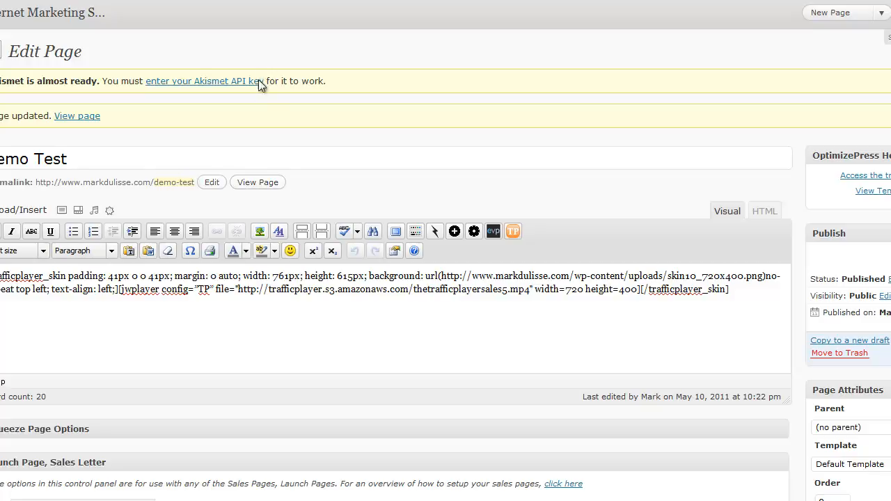
{"action": "left_click", "coordinate": [285, 0]}
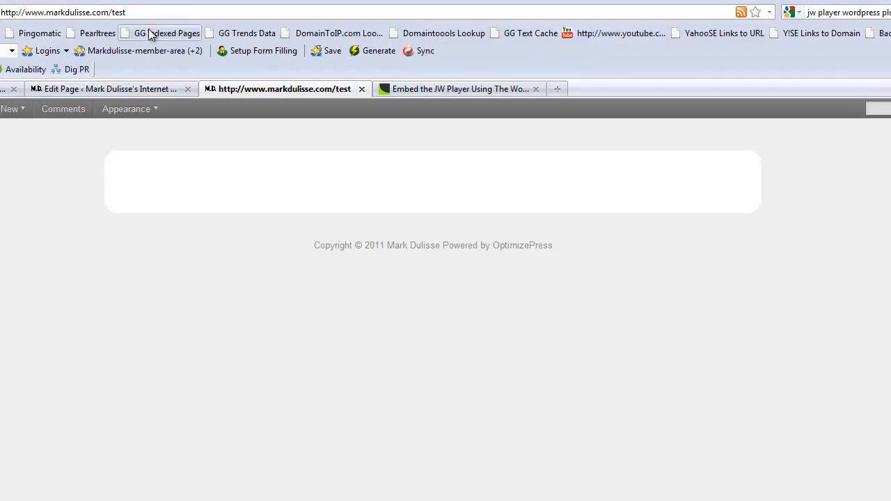
{"action": "left_click", "coordinate": [111, 12]}
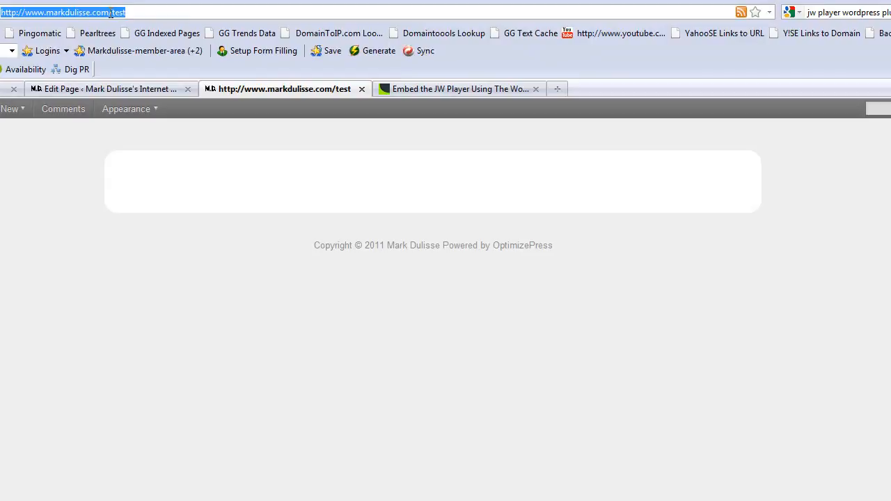
{"action": "left_click", "coordinate": [111, 12]}
{"action": "type", "text": "demo"}
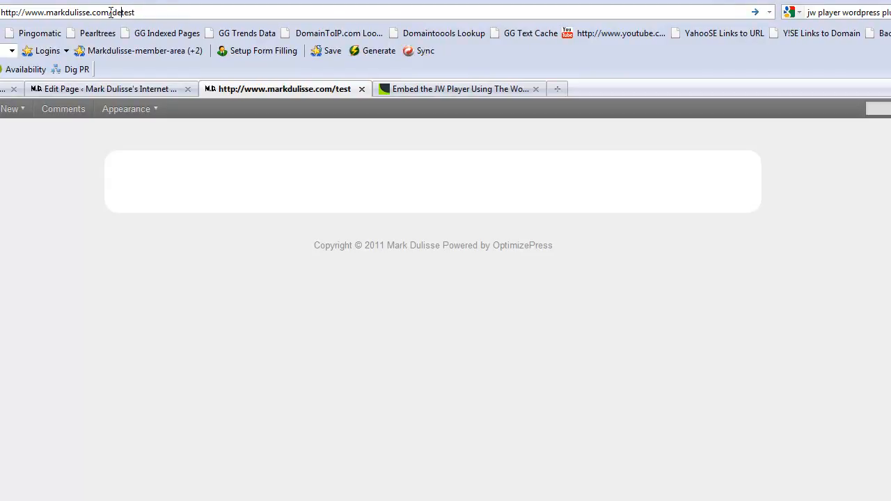
{"action": "type", "text": "-"}
{"action": "left_click", "coordinate": [756, 14]}
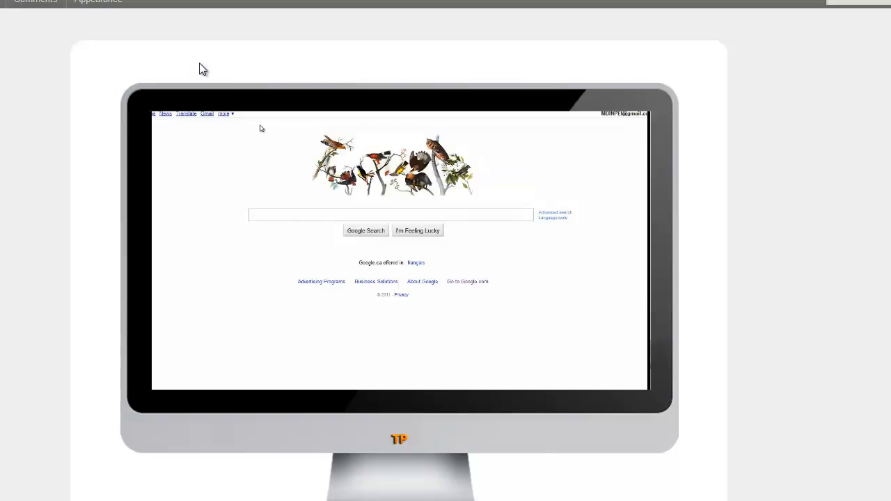
{"action": "left_click", "coordinate": [389, 252]}
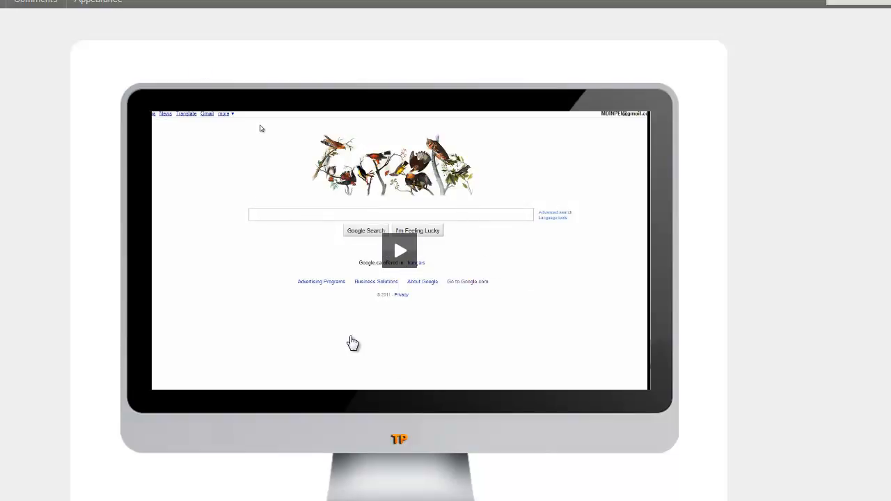
Step: Briefly play and pause the iMac-skinned video, and examine the jwplayer shortcode and its enclosing trafficplayer_skin tags in the page editor
{"action": "left_click", "coordinate": [391, 258]}
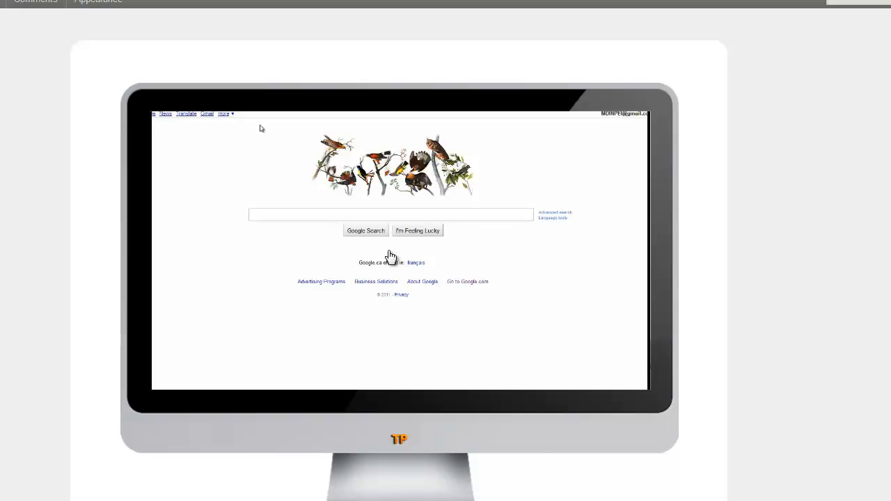
{"action": "left_click", "coordinate": [391, 257]}
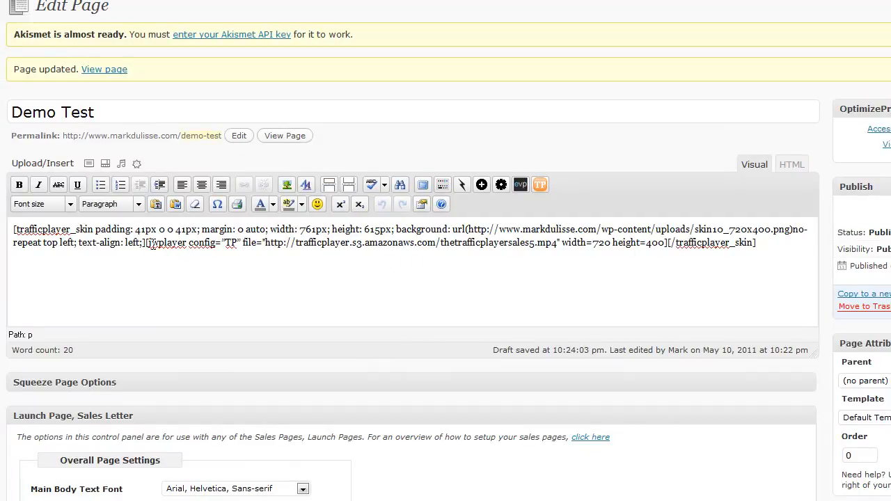
{"action": "left_click_drag", "start_coordinate": [144, 242], "coordinate": [668, 244]}
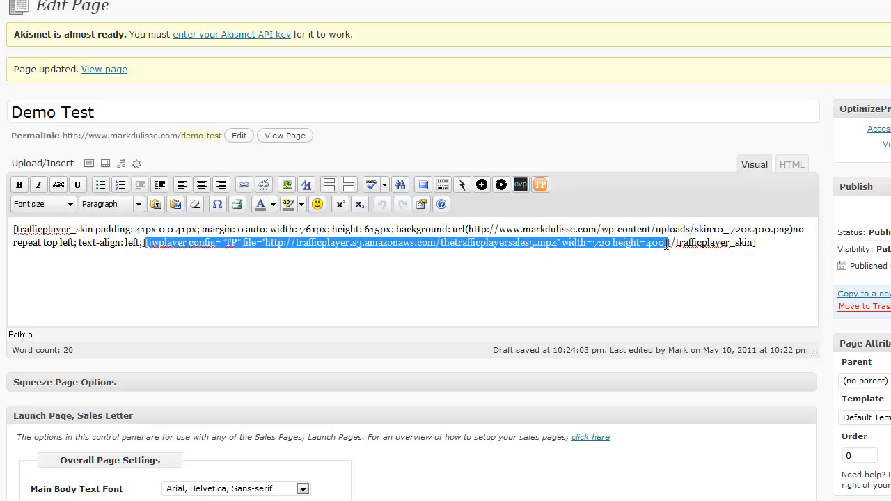
{"action": "left_click", "coordinate": [667, 243]}
{"action": "left_click_drag", "start_coordinate": [668, 244], "coordinate": [758, 244]}
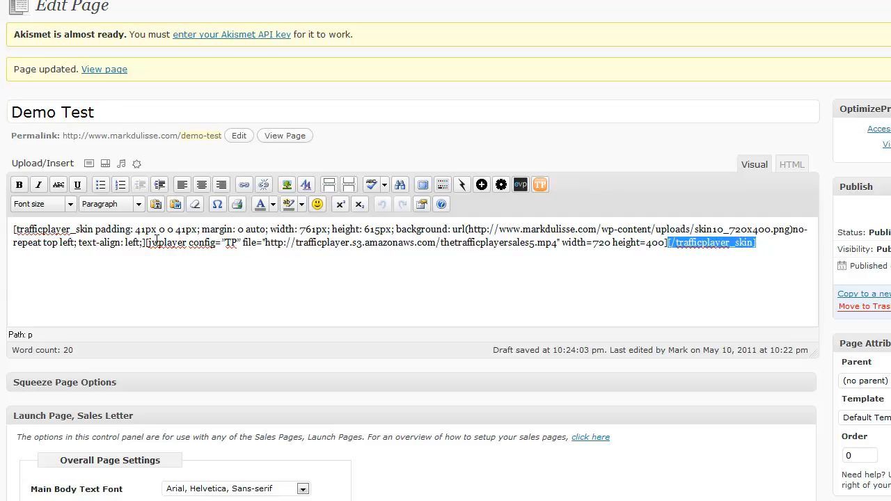
{"action": "left_click_drag", "start_coordinate": [145, 242], "coordinate": [14, 237]}
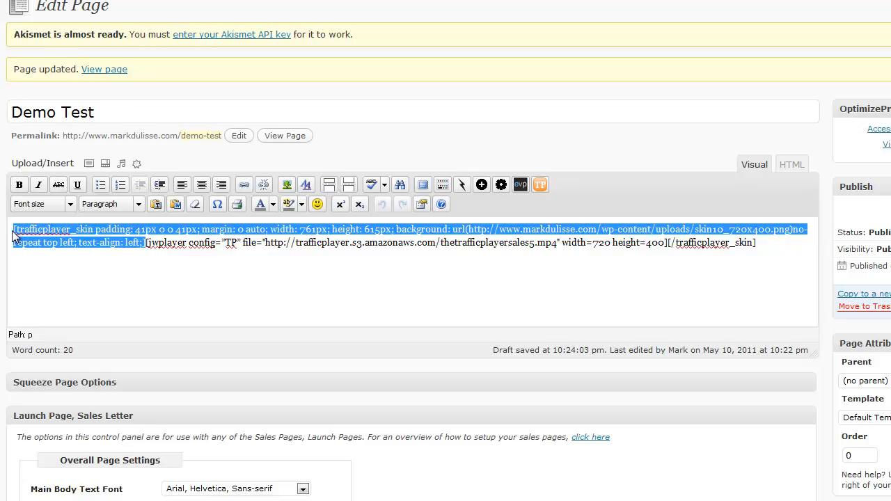
{"action": "left_click", "coordinate": [69, 239]}
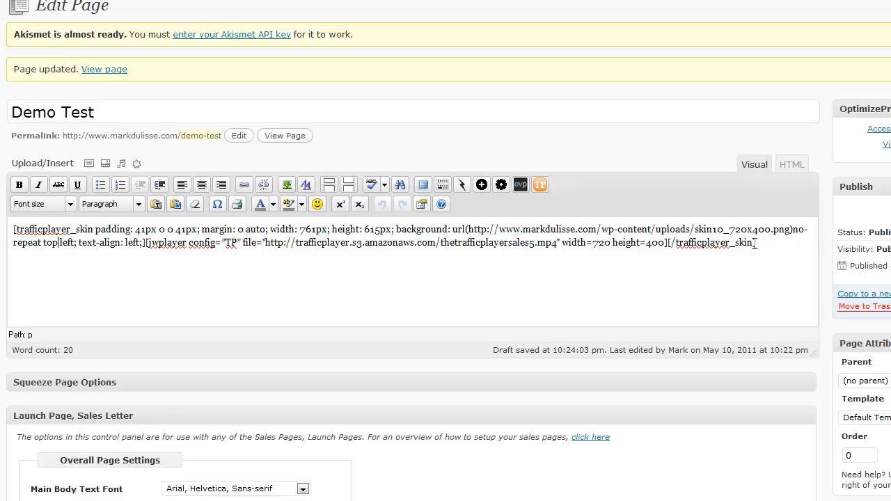
Step: Replace the skin around the whole shortcode with Skin 4 - theater w/shadow, using width 400, height 250 and Center skin set to Yes
{"action": "left_click_drag", "start_coordinate": [758, 242], "coordinate": [6, 232]}
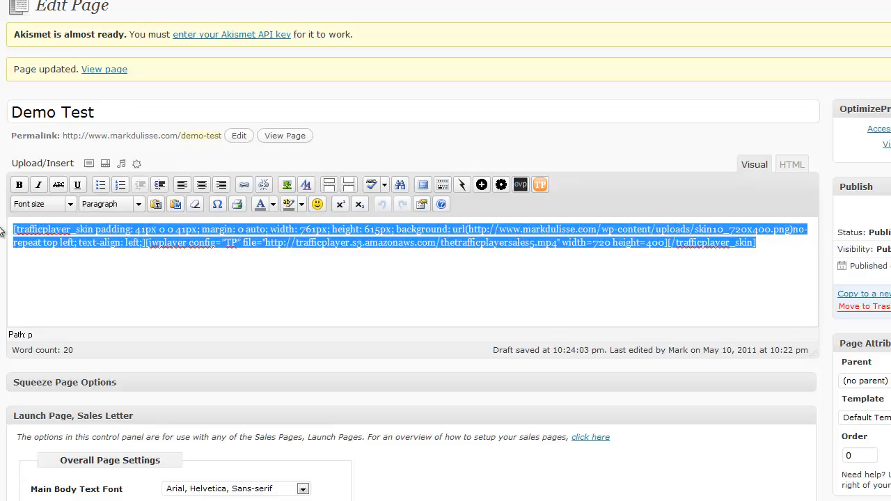
{"action": "left_click", "coordinate": [539, 185]}
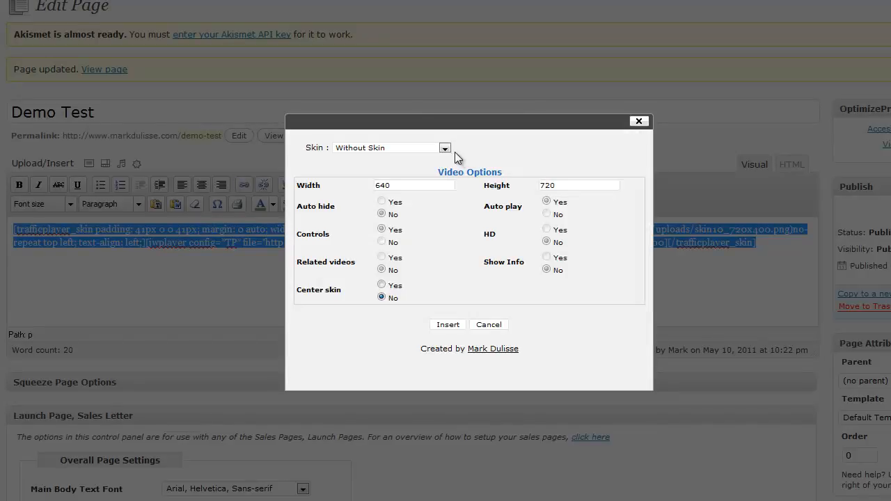
{"action": "left_click", "coordinate": [446, 147]}
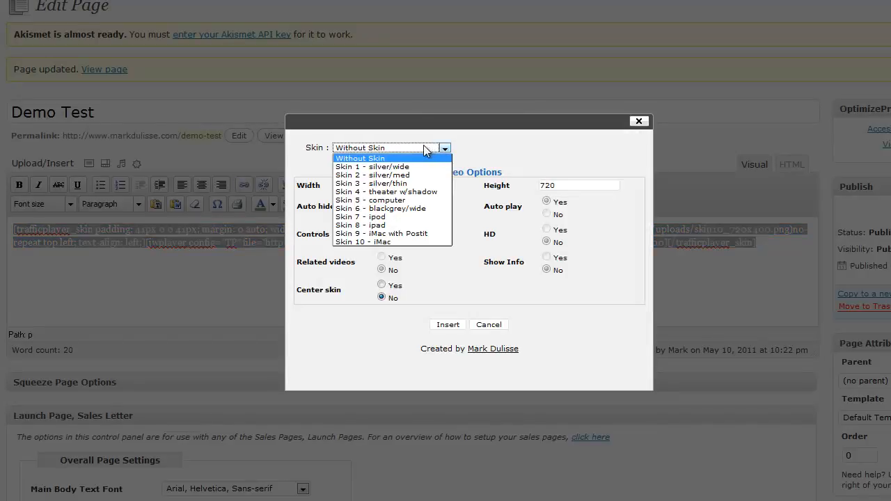
{"action": "left_click", "coordinate": [394, 191]}
{"action": "left_click_drag", "start_coordinate": [395, 185], "coordinate": [364, 186]}
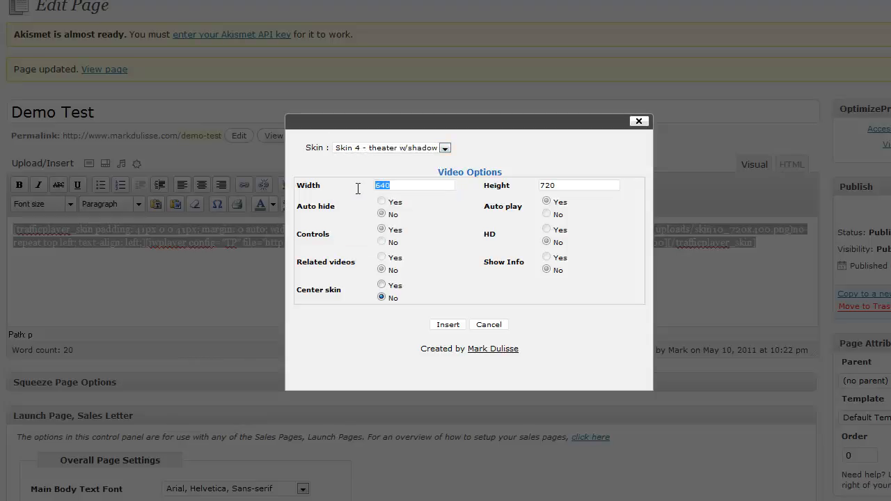
{"action": "type", "text": "400"}
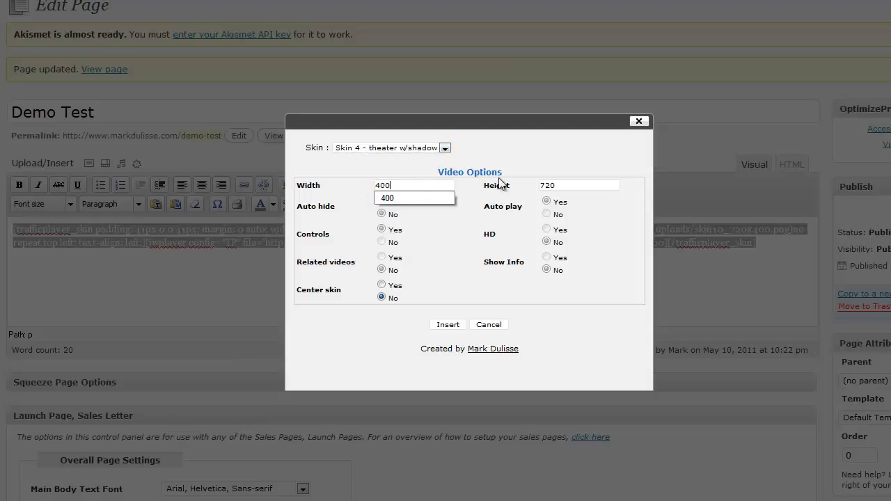
{"action": "left_click_drag", "start_coordinate": [553, 182], "coordinate": [529, 186]}
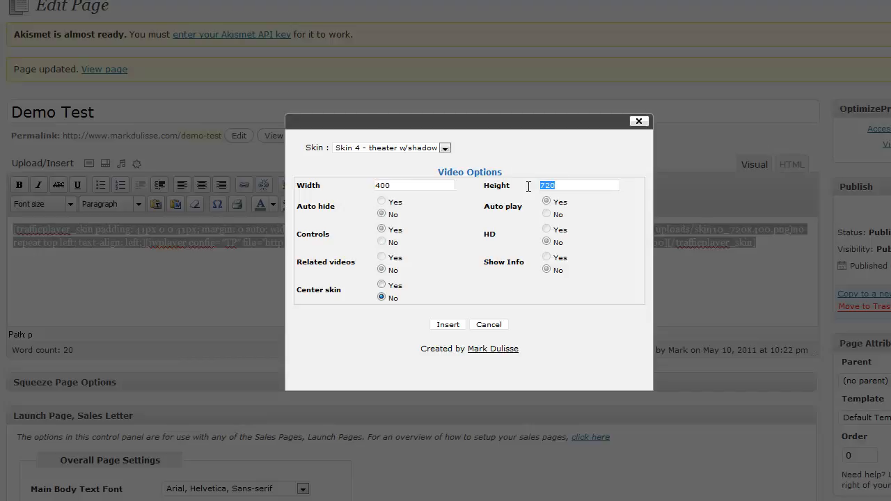
{"action": "type", "text": "250"}
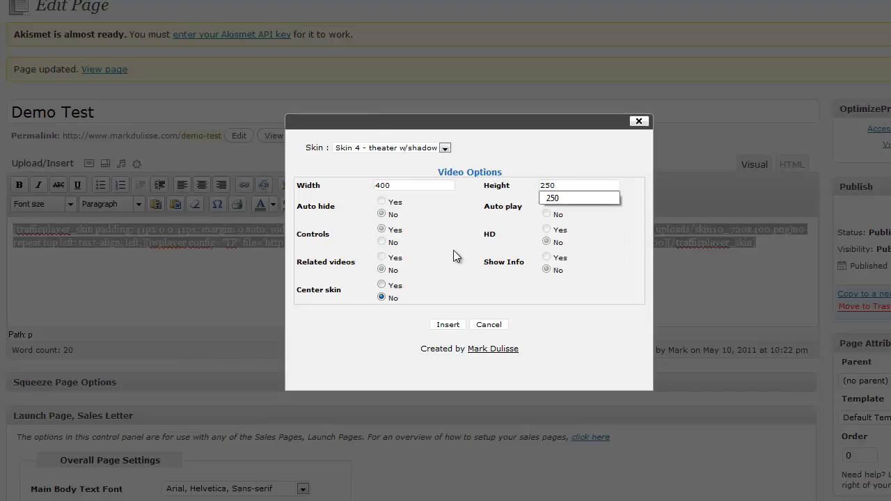
{"action": "left_click", "coordinate": [382, 285]}
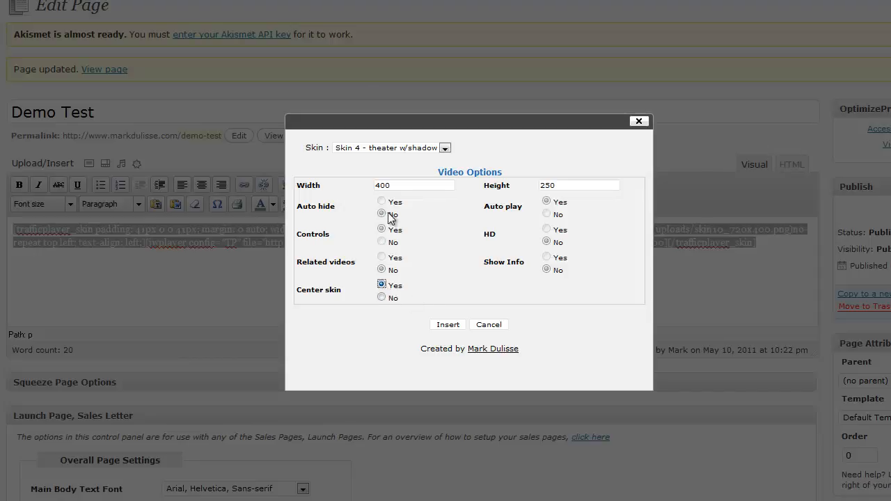
{"action": "left_click", "coordinate": [449, 325]}
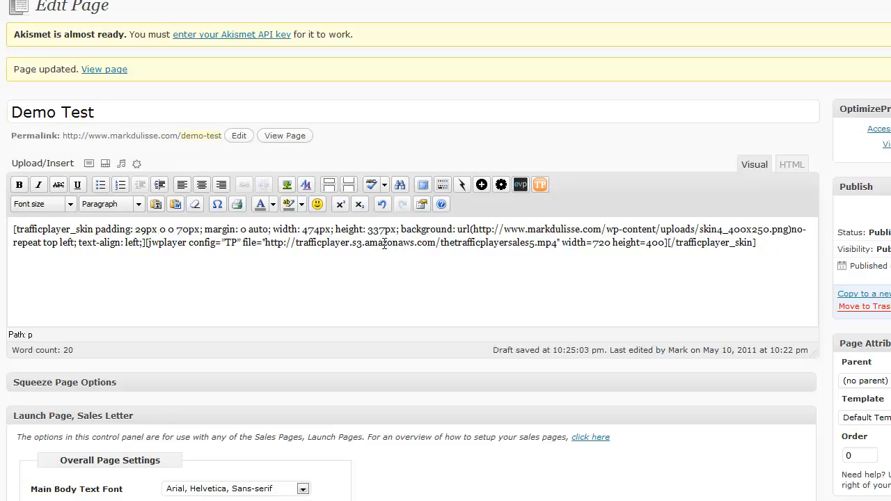
Step: Set the jwplayer shortcode's width to 400 and height to 250 to match the skin, and update the page
{"action": "left_click_drag", "start_coordinate": [302, 230], "coordinate": [386, 230]}
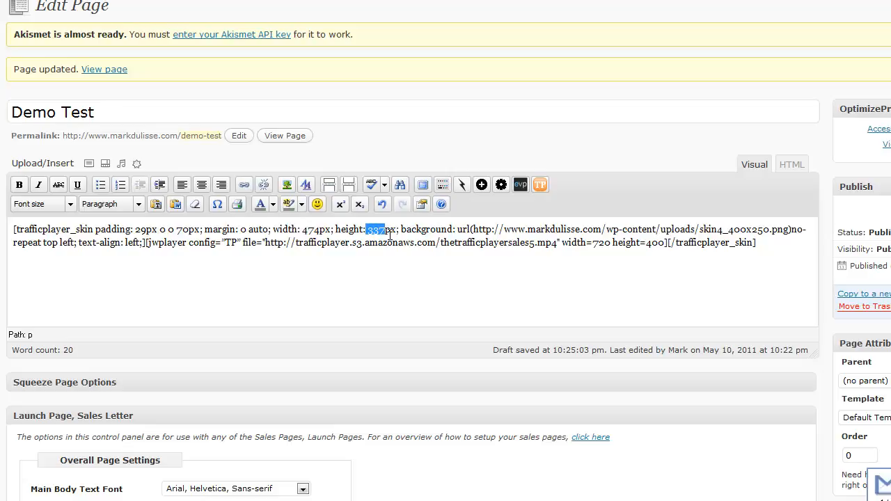
{"action": "left_click", "coordinate": [465, 244]}
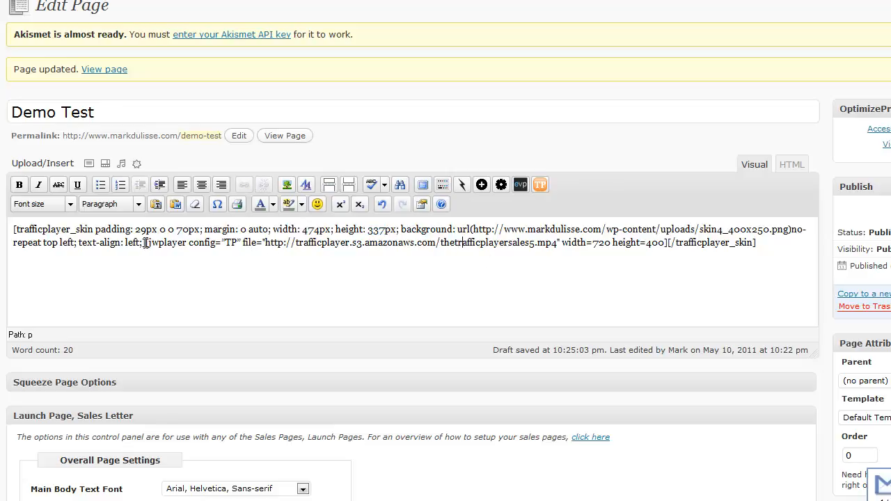
{"action": "left_click_drag", "start_coordinate": [145, 243], "coordinate": [668, 242]}
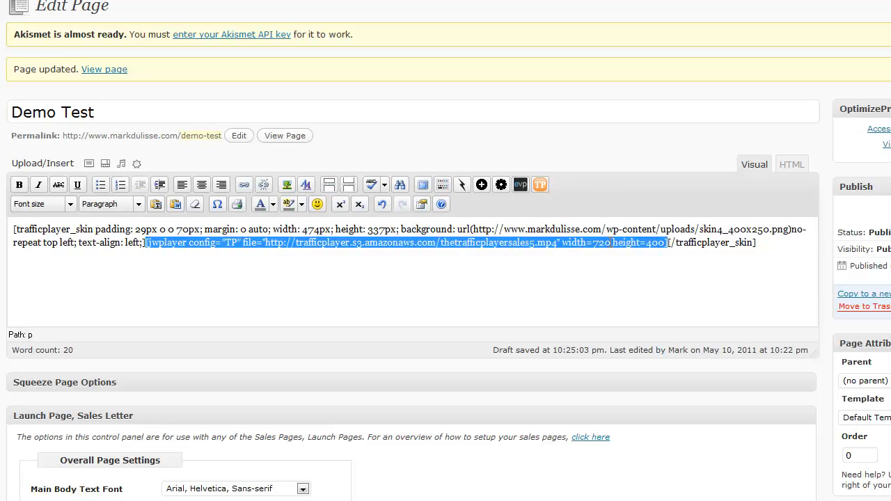
{"action": "left_click", "coordinate": [610, 243]}
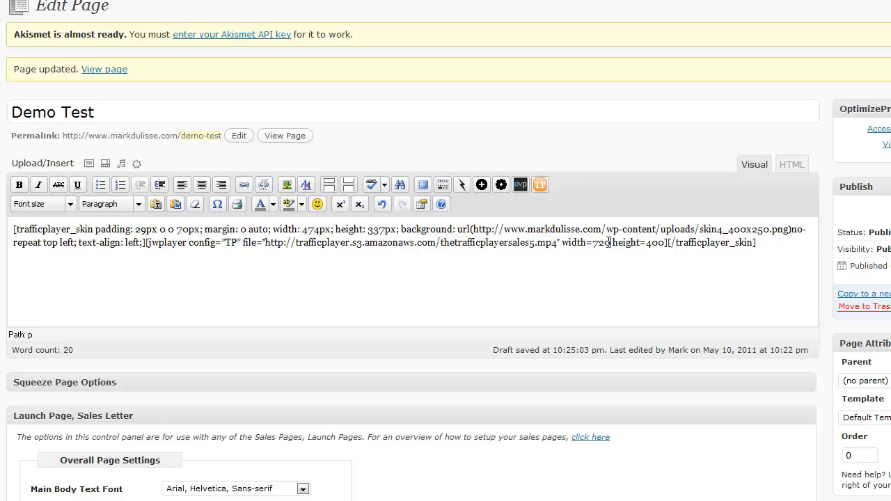
{"action": "left_click_drag", "start_coordinate": [612, 242], "coordinate": [593, 244]}
{"action": "type", "text": "400"}
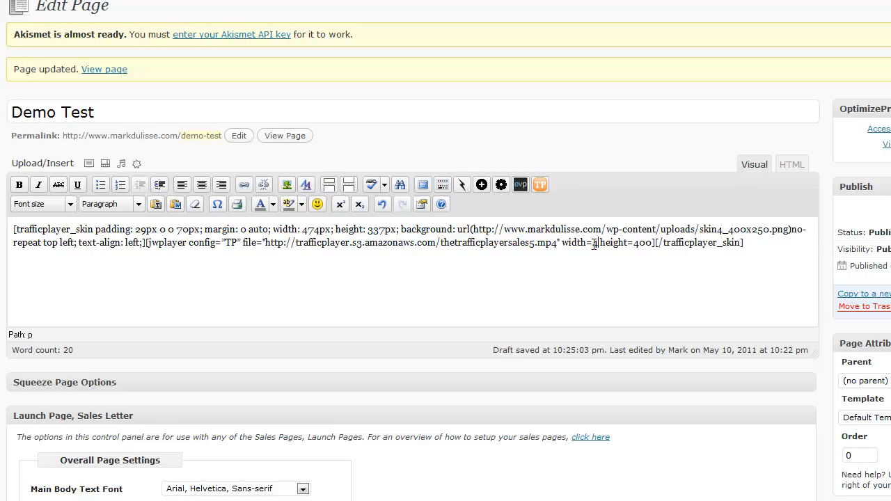
{"action": "left_click", "coordinate": [662, 242]}
{"action": "key", "text": "BackSpace"}
{"action": "key", "text": "BackSpace"}
{"action": "key", "text": "BackSpace"}
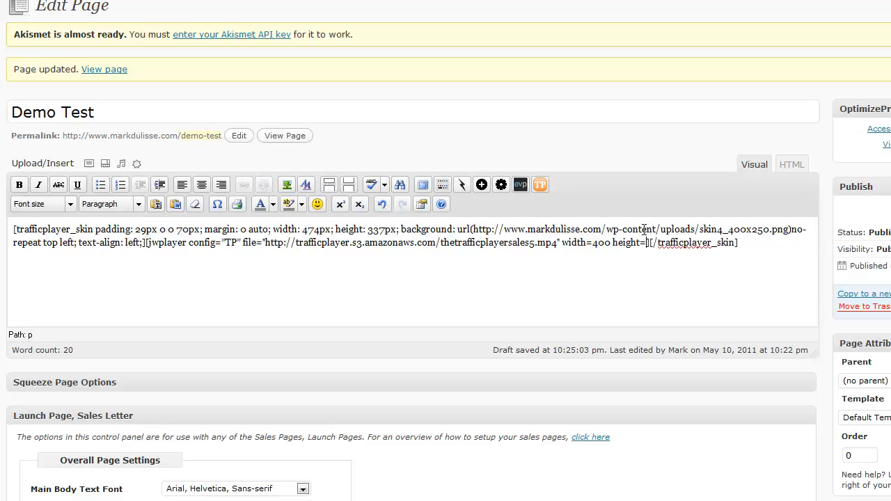
{"action": "type", "text": "250"}
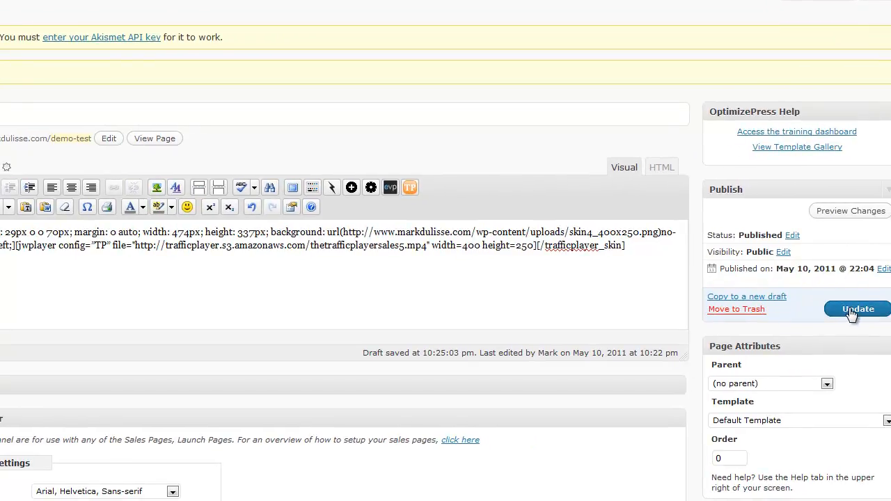
{"action": "left_click", "coordinate": [851, 314]}
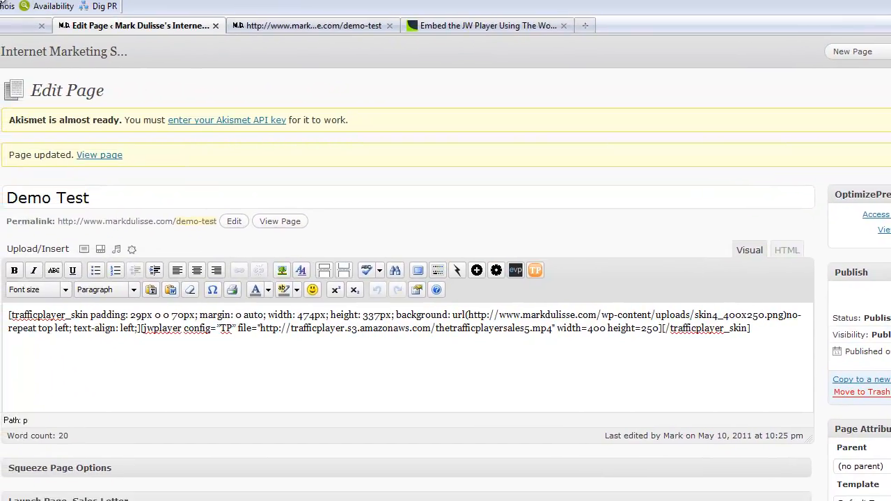
Step: Reload the published demo-test page, test playing and pausing the video in the new skin, and return to the page editor
{"action": "left_click", "coordinate": [299, 23]}
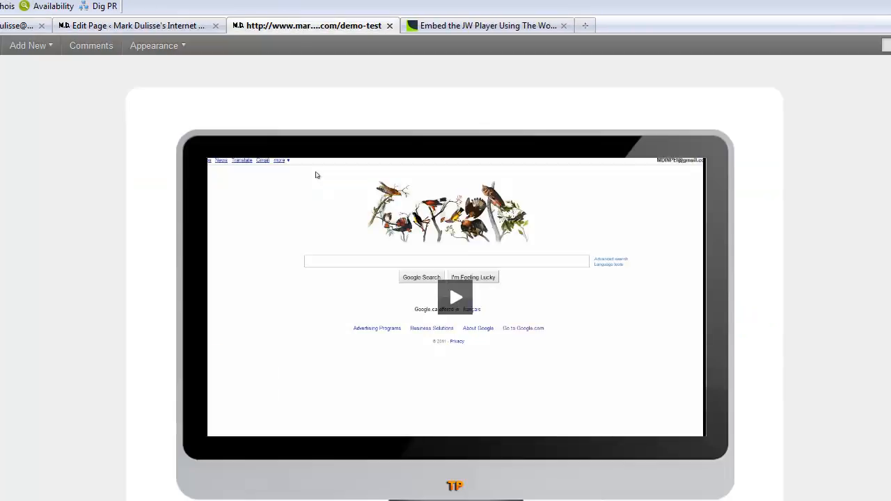
{"action": "key", "text": "F5"}
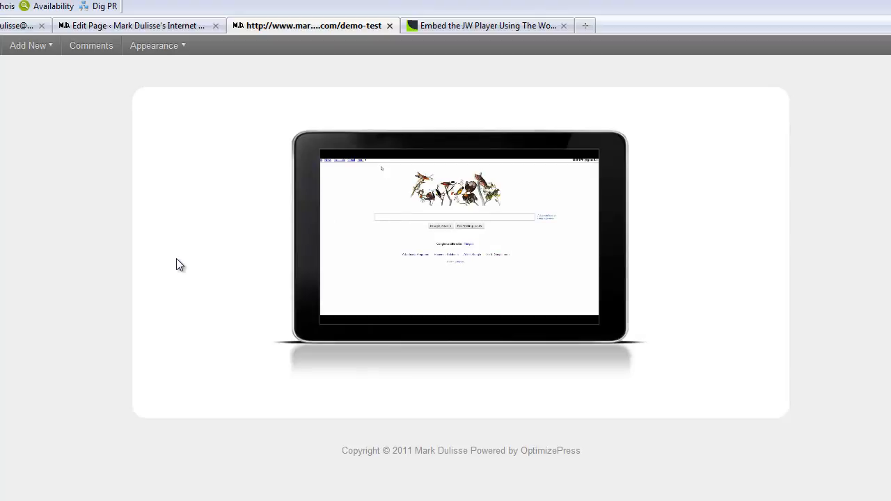
{"action": "left_click", "coordinate": [489, 253]}
{"action": "left_click", "coordinate": [479, 247]}
{"action": "left_click", "coordinate": [479, 247]}
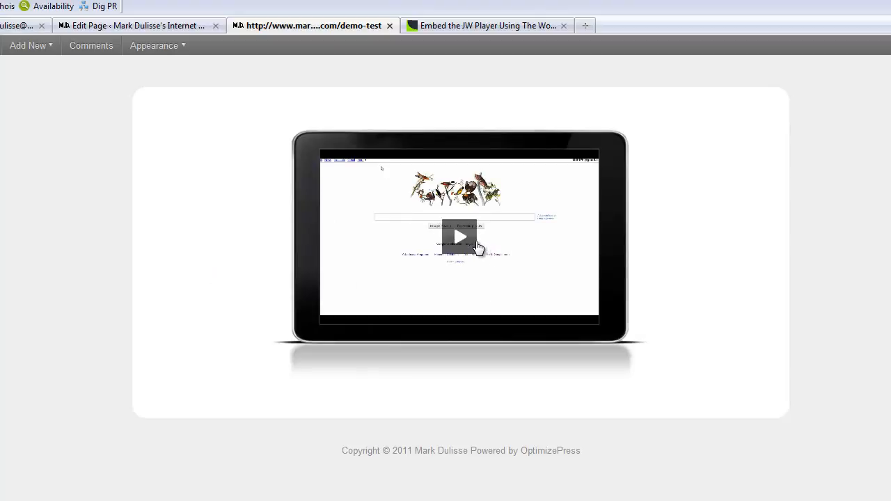
{"action": "left_click", "coordinate": [149, 26]}
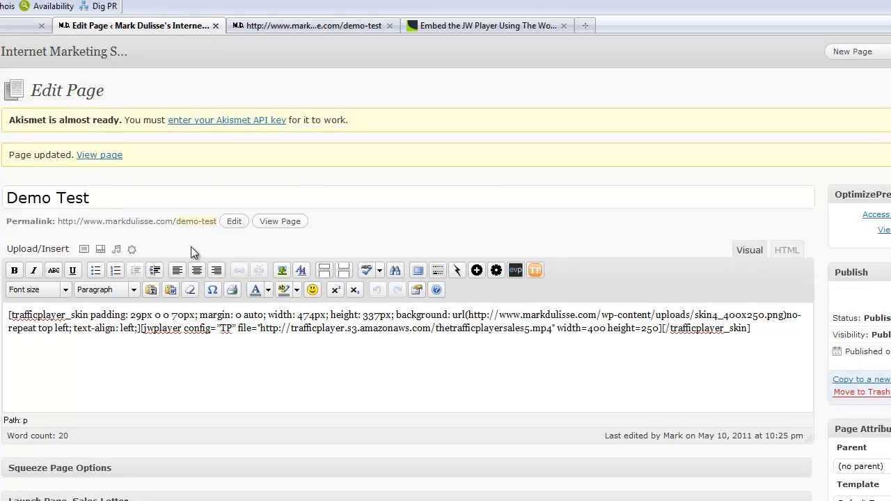